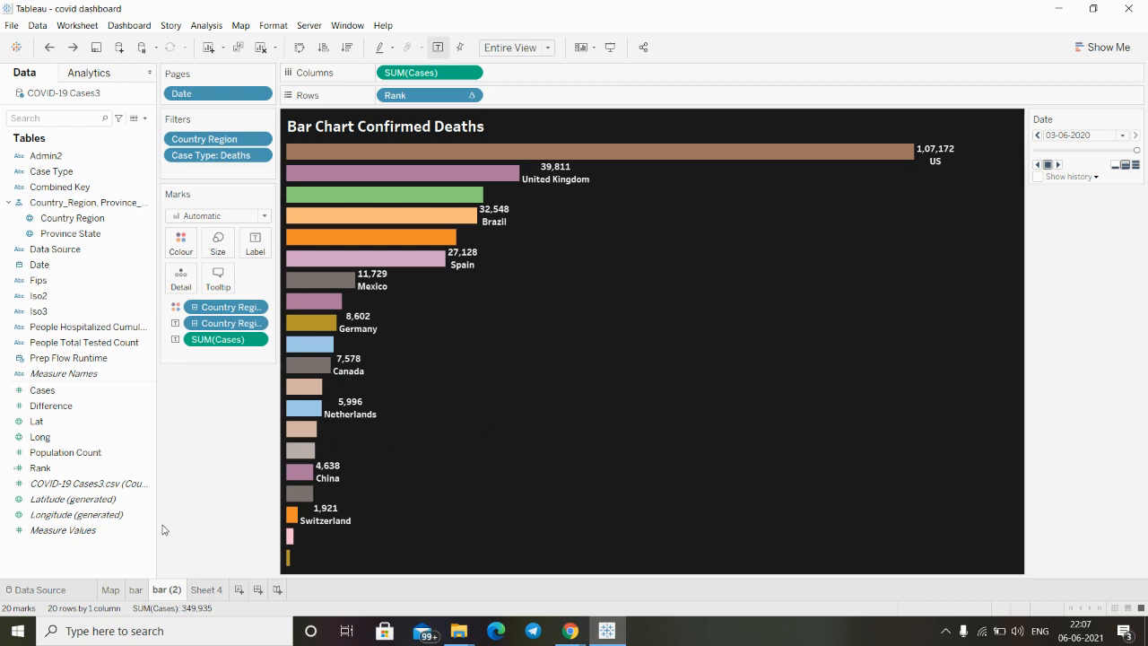
# - Review the charts on the Map, bar and bar (2) worksheets
pyautogui.click(109, 589)
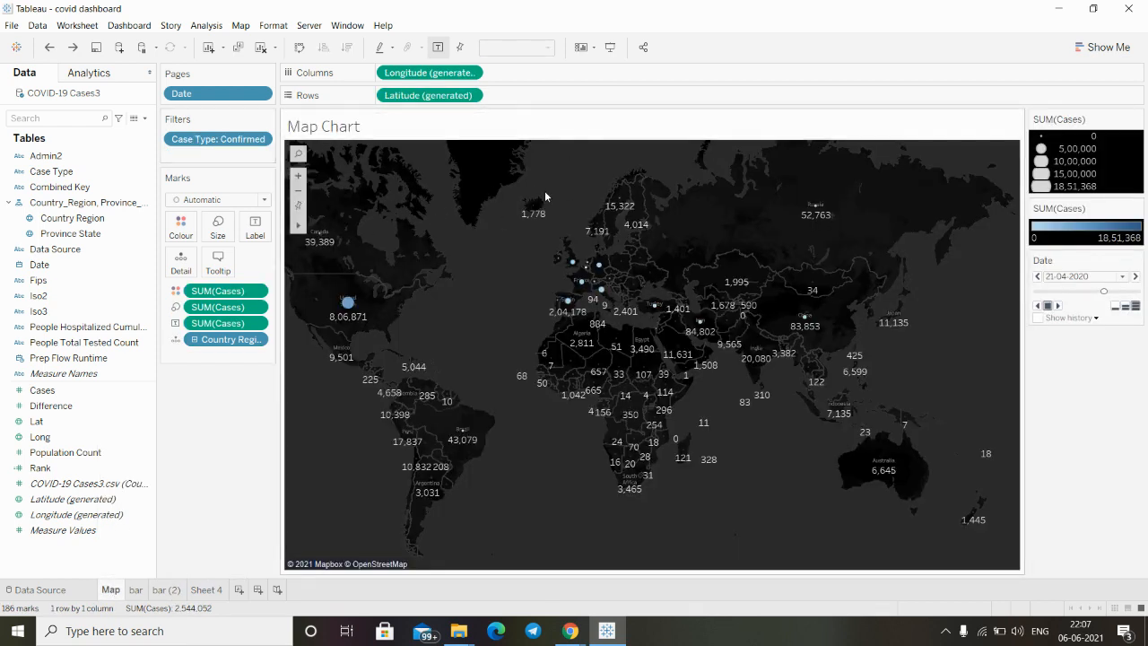
pyautogui.click(140, 590)
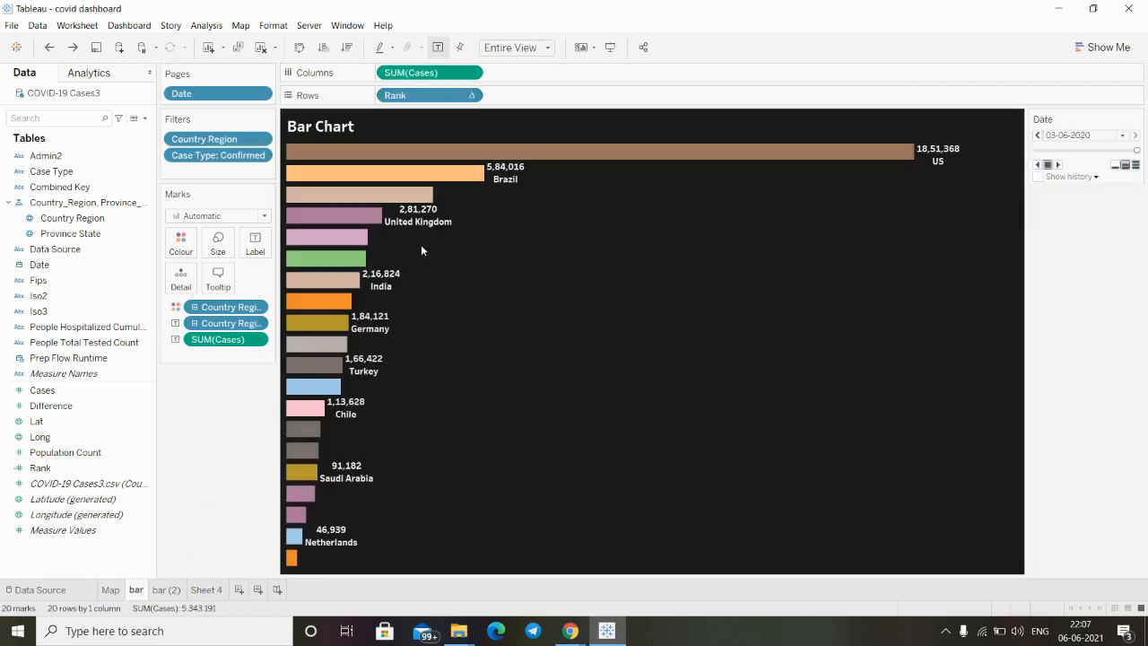
pyautogui.click(163, 589)
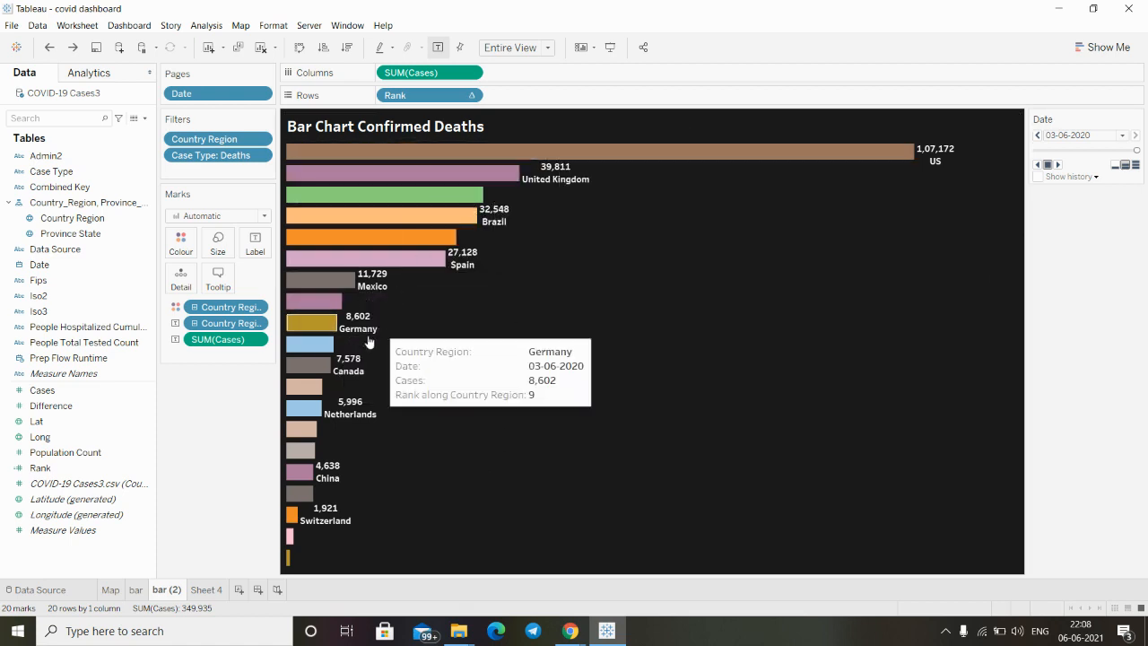
# - On the bar sheet, rearrange the mark label so Country Region precedes SUM(Cases) on a single line
pyautogui.click(135, 590)
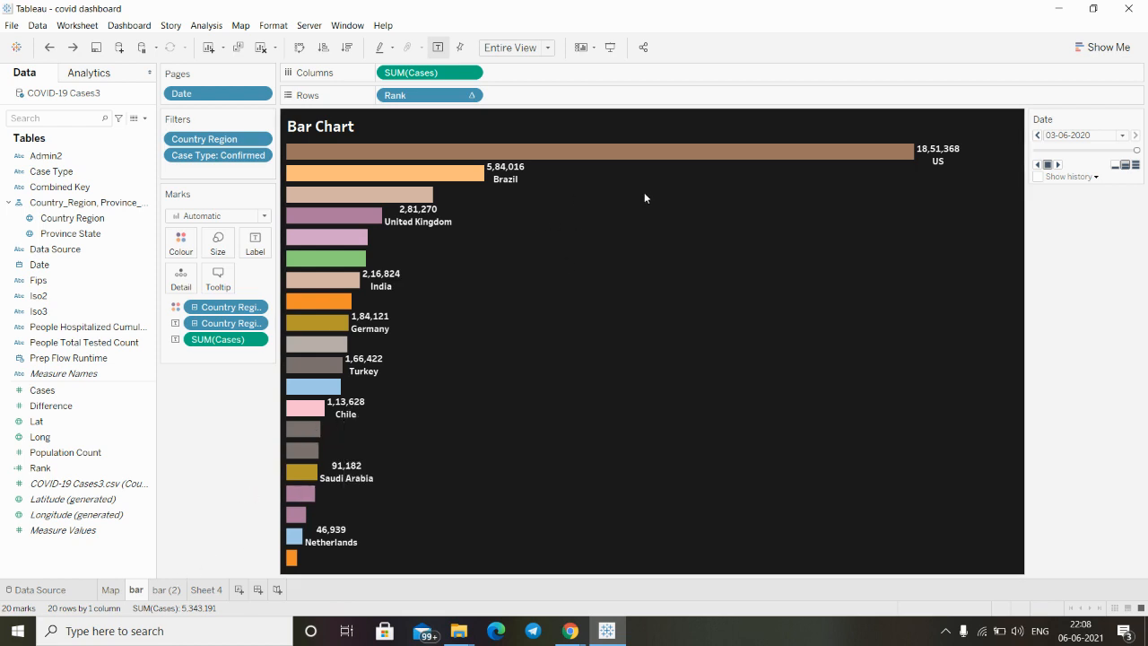
pyautogui.click(256, 247)
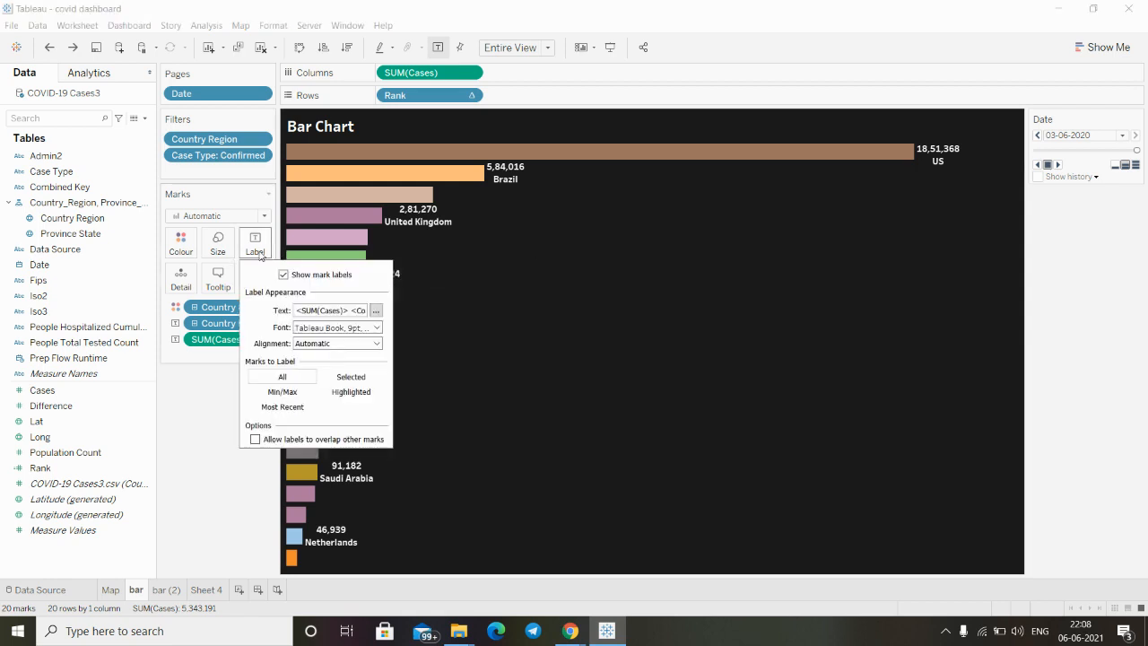
pyautogui.click(376, 312)
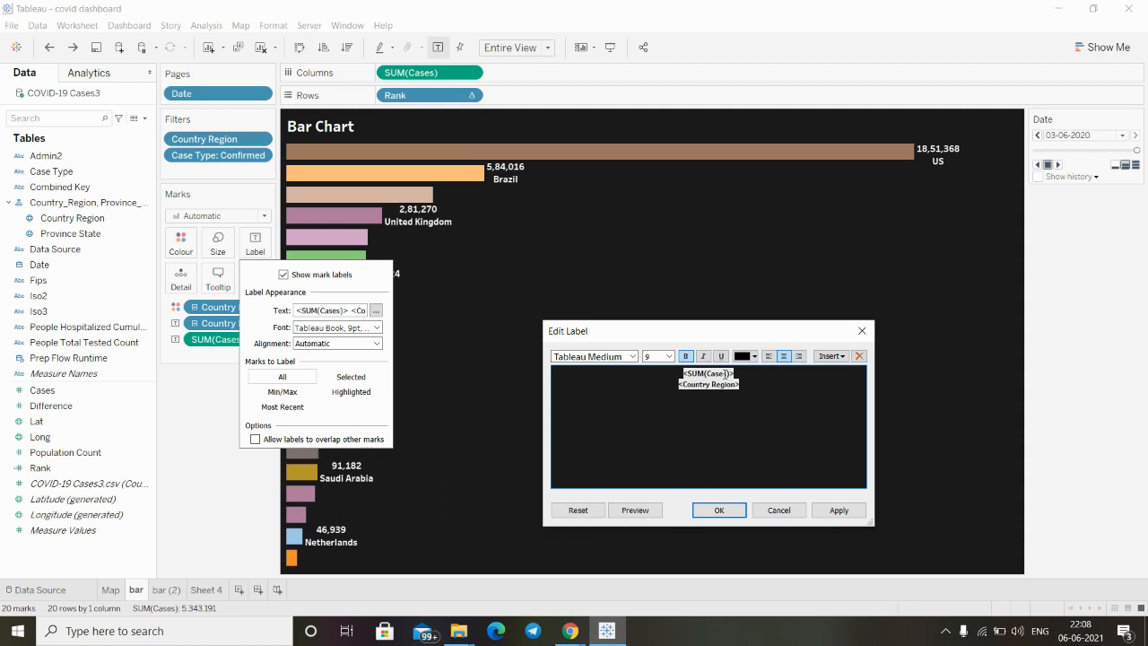
pyautogui.moveTo(739, 387); pyautogui.dragTo(673, 388)
pyautogui.hotkey('ctrl', 'c')
pyautogui.press('Delete')
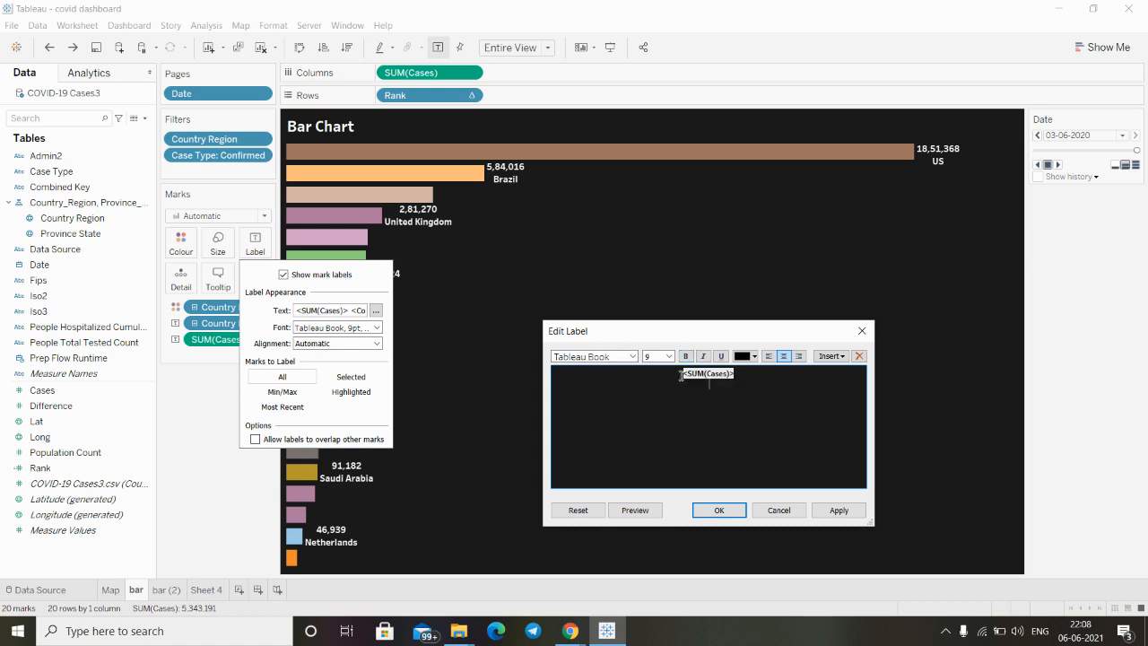
pyautogui.hotkey('ctrl', 'b')
pyautogui.hotkey('ctrl', 'v')
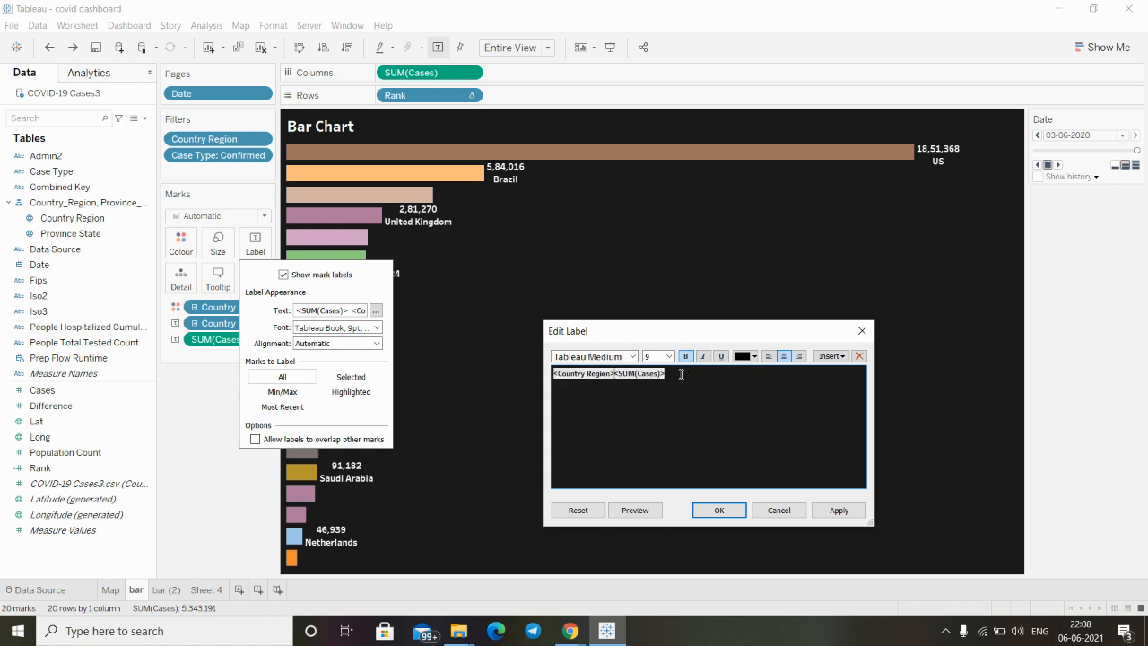
pyautogui.click(711, 509)
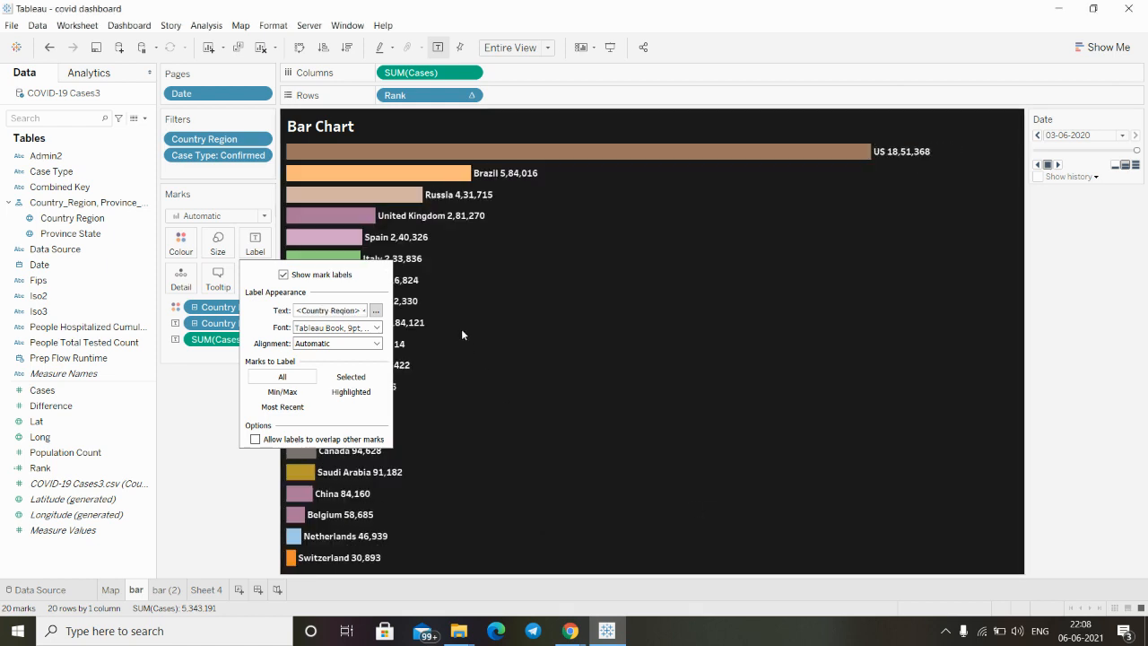
# - Centre the bar sheet's mark labels horizontally within the bars
pyautogui.click(377, 344)
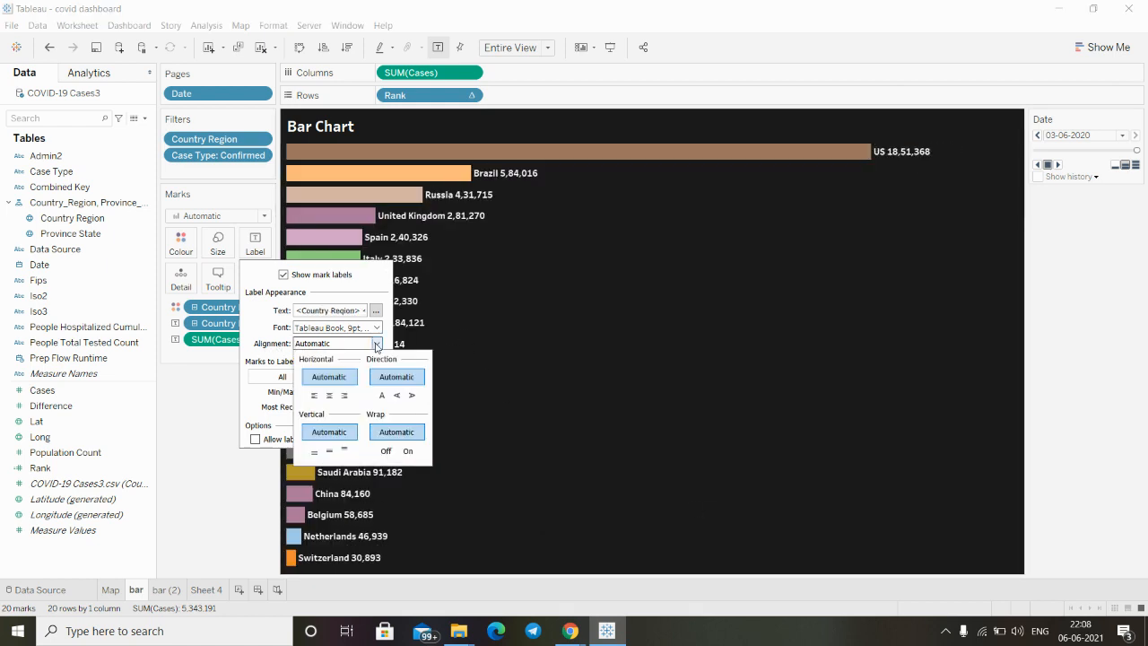
pyautogui.click(329, 395)
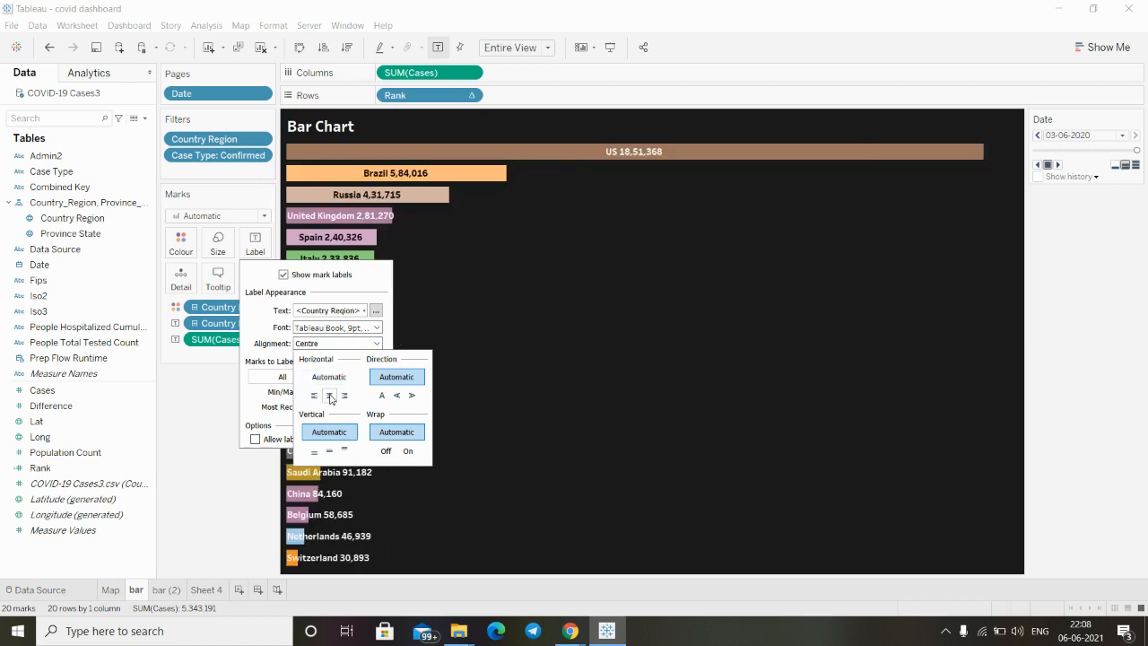
pyautogui.click(209, 398)
pyautogui.moveTo(623, 169)
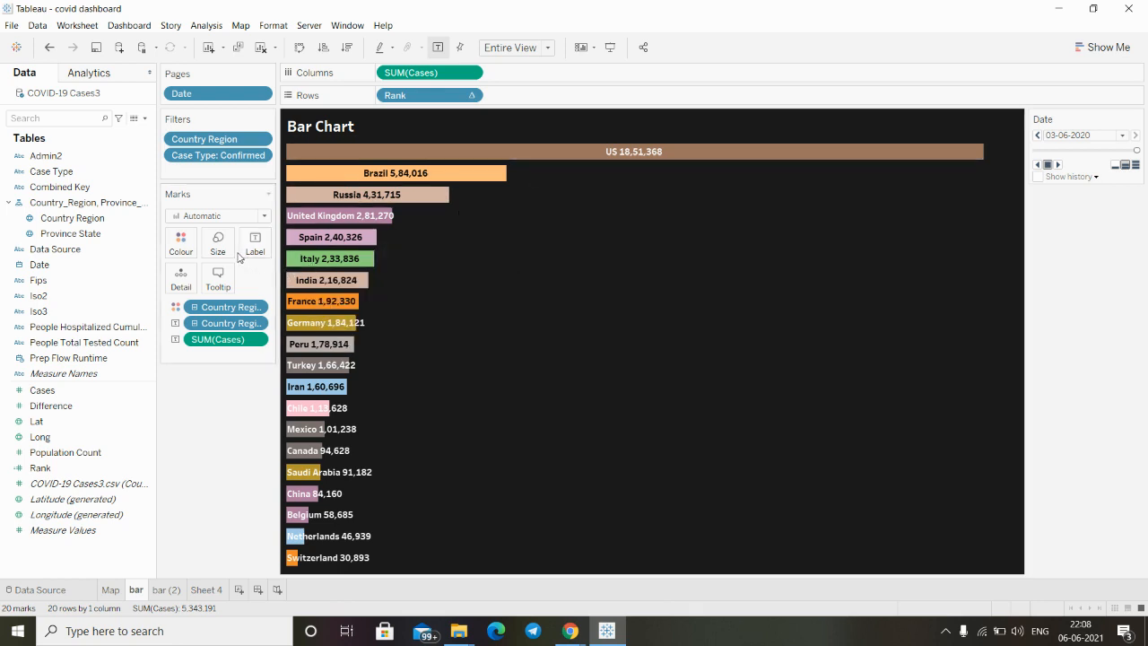
# - On the bar (2) sheet, rearrange the mark label so Country Region precedes SUM(Cases) on a single line
pyautogui.click(160, 589)
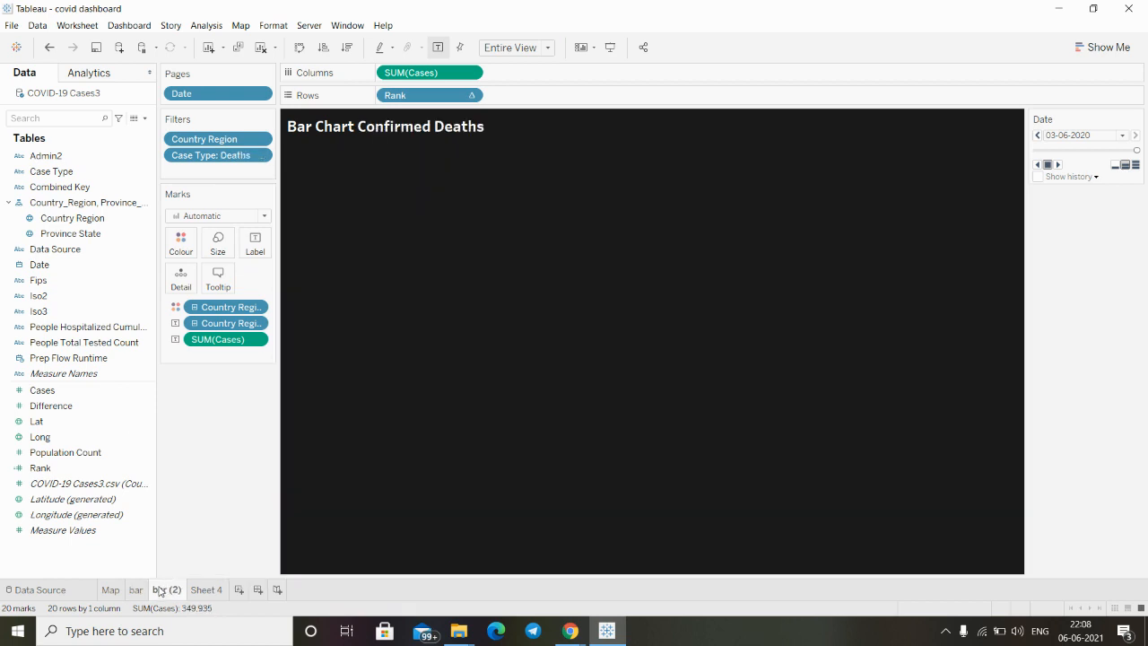
pyautogui.click(249, 257)
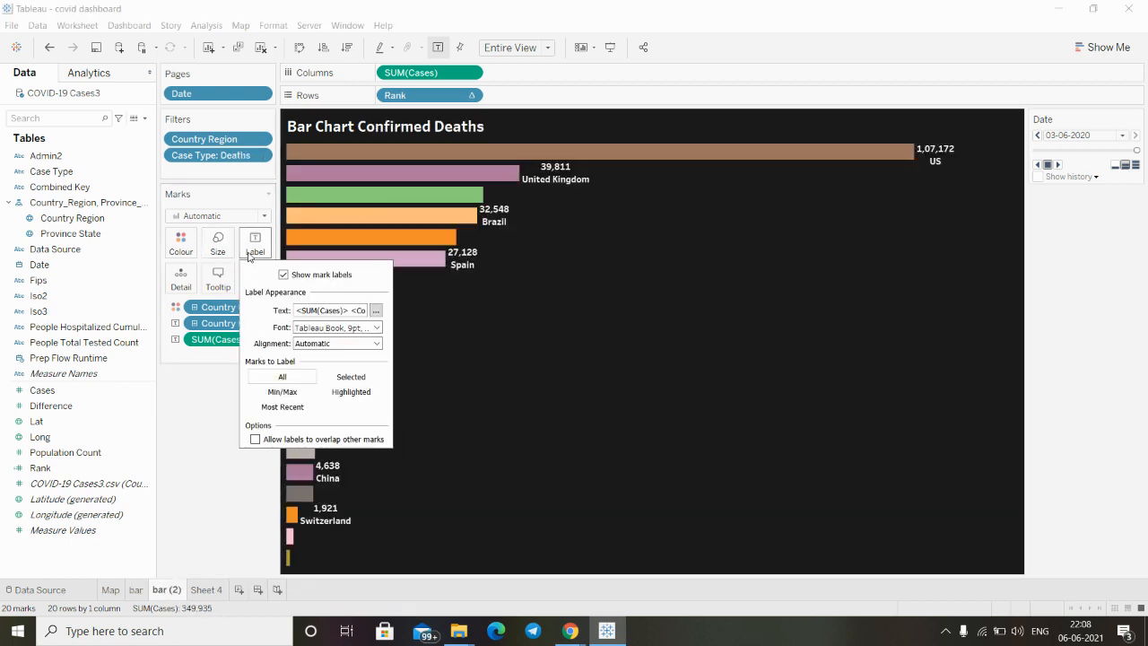
pyautogui.click(378, 310)
pyautogui.moveTo(746, 386); pyautogui.dragTo(673, 387)
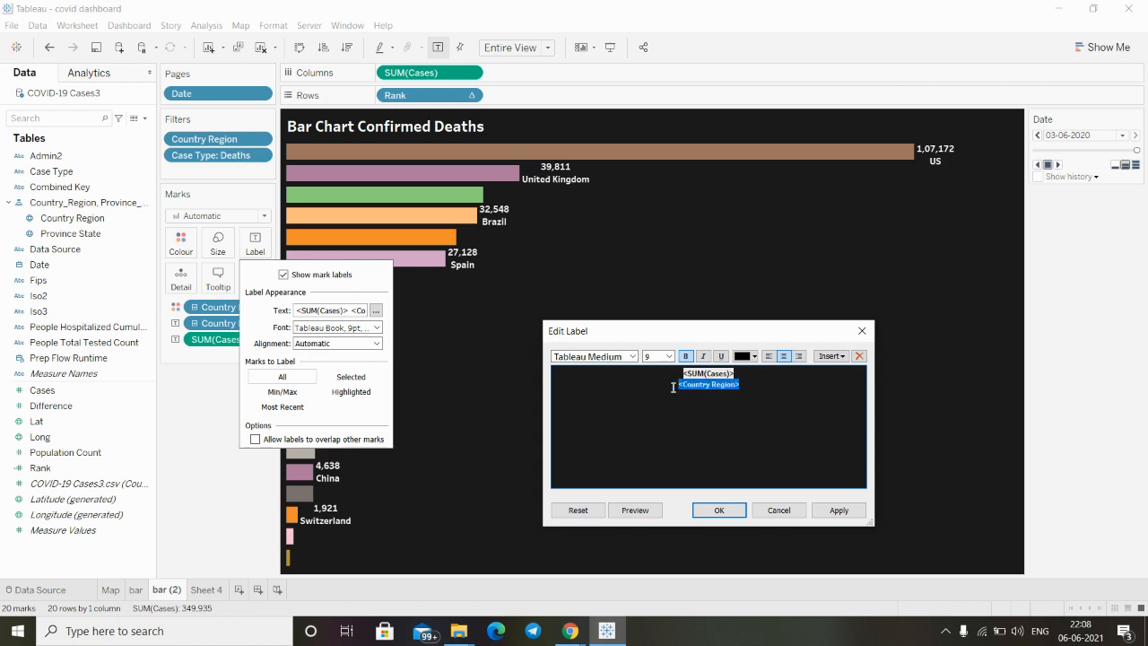
pyautogui.press('Delete')
pyautogui.hotkey('ctrl', 'z')
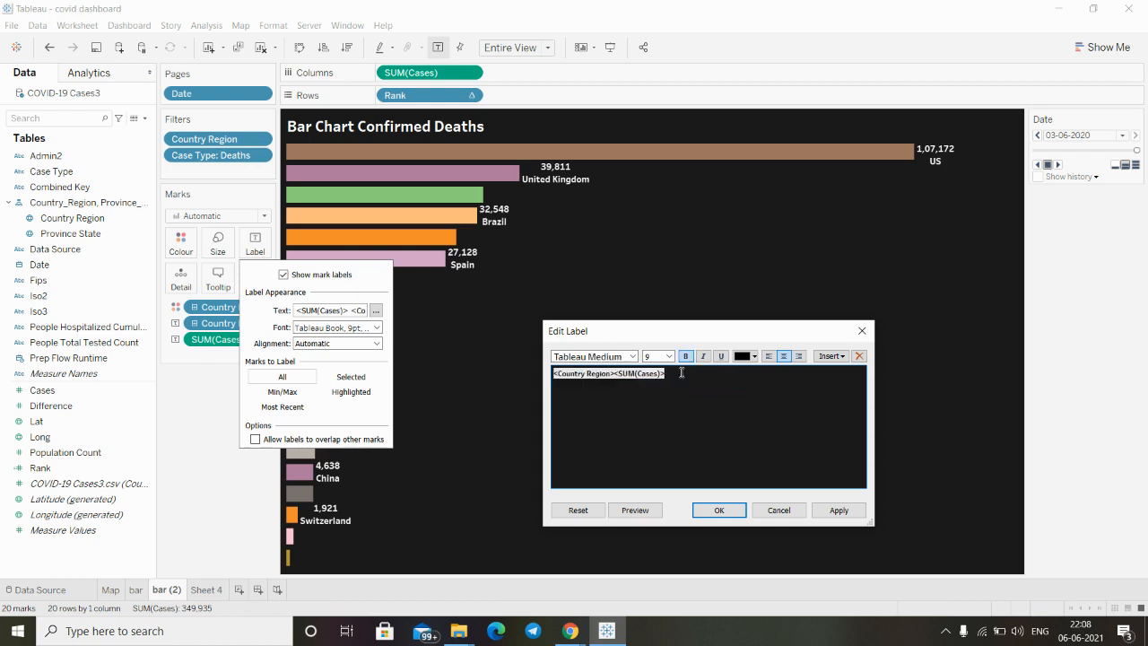
pyautogui.hotkey('ctrl', 'z')
pyautogui.click(845, 511)
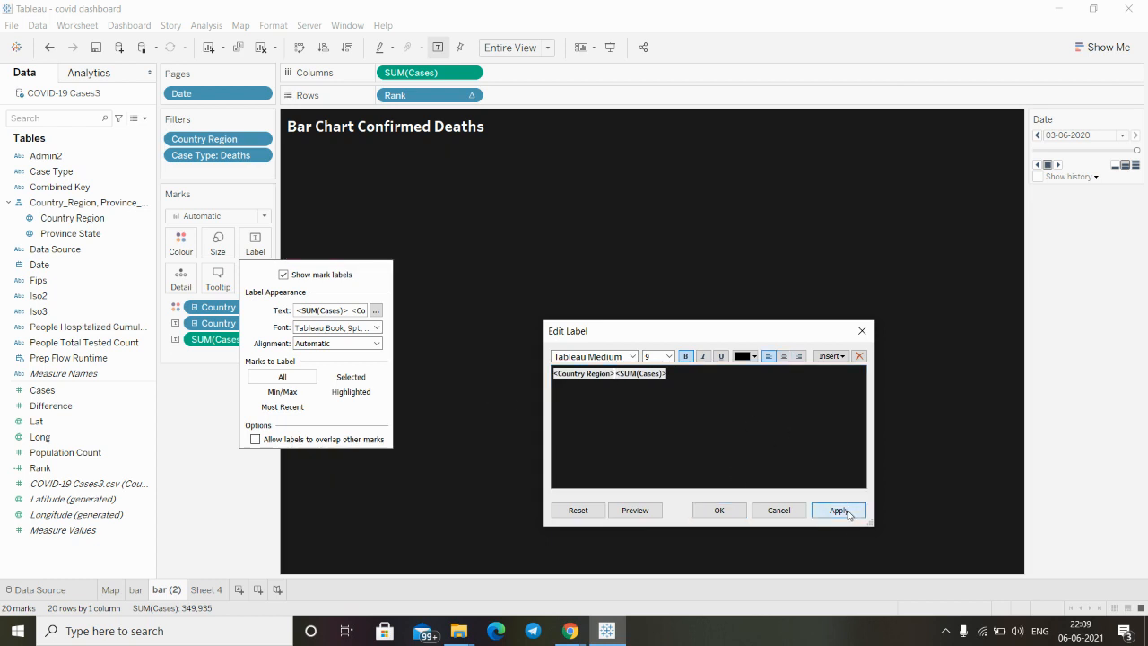
pyautogui.click(720, 509)
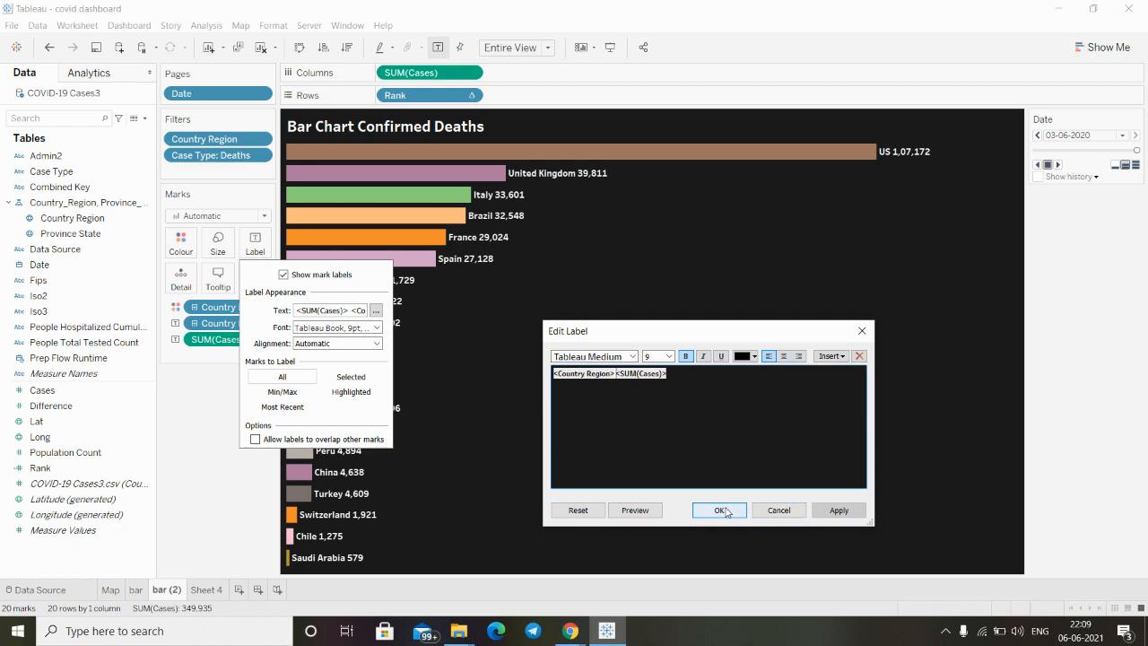
# - Set the horizontal alignment of the mark labels on the bar (2) sheet to centre
pyautogui.click(376, 343)
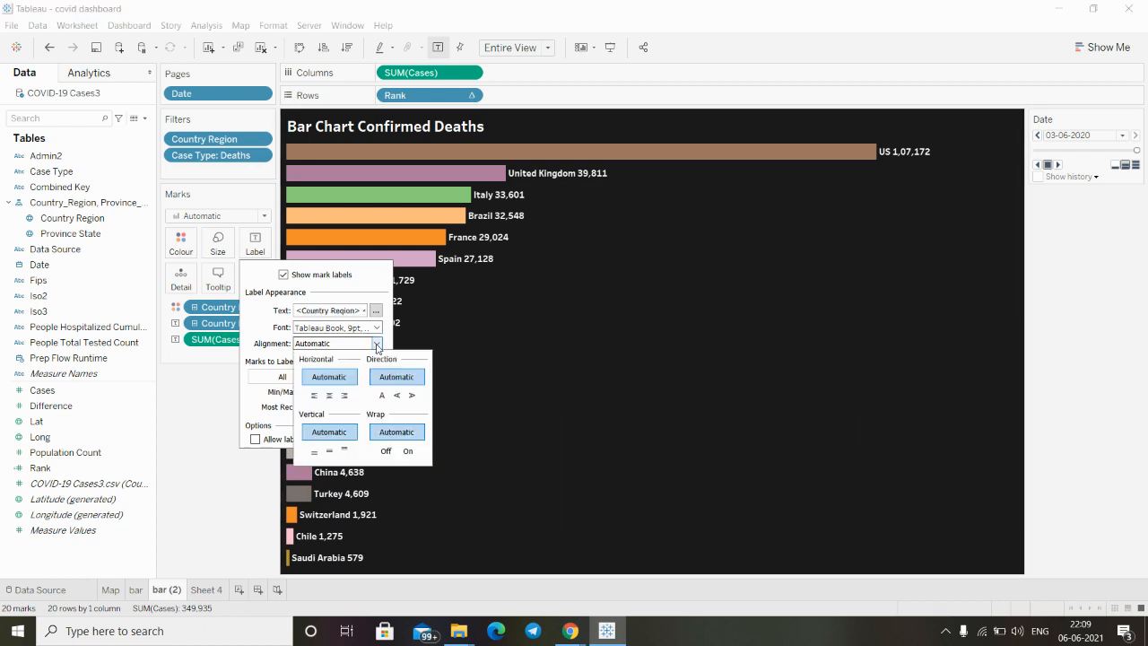
pyautogui.click(331, 396)
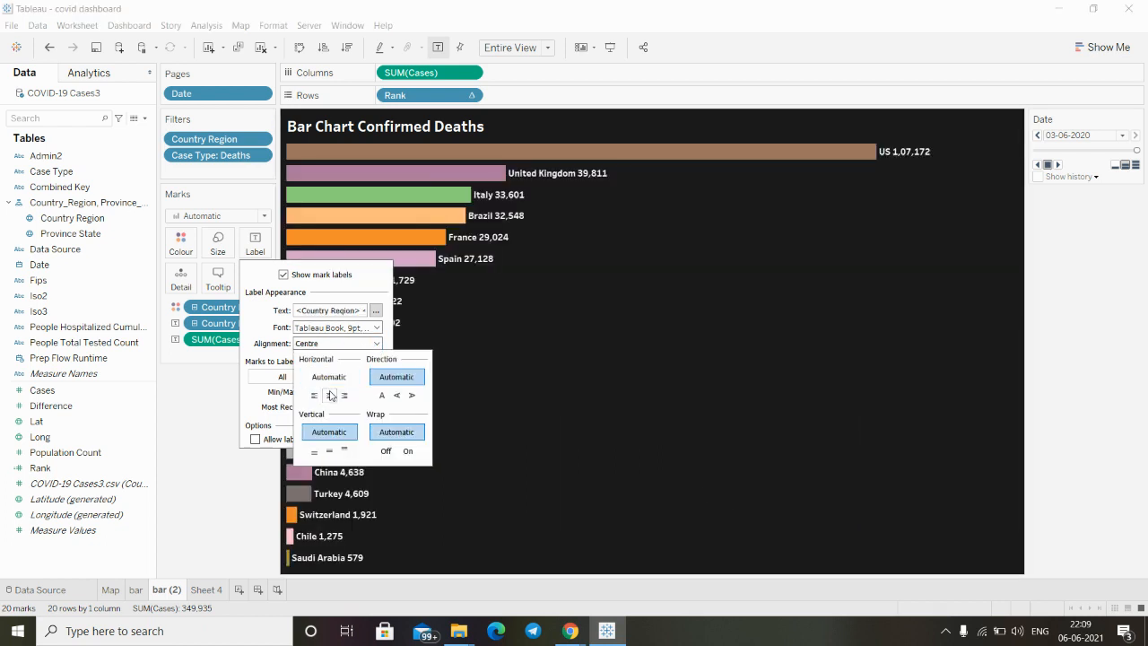
pyautogui.click(475, 371)
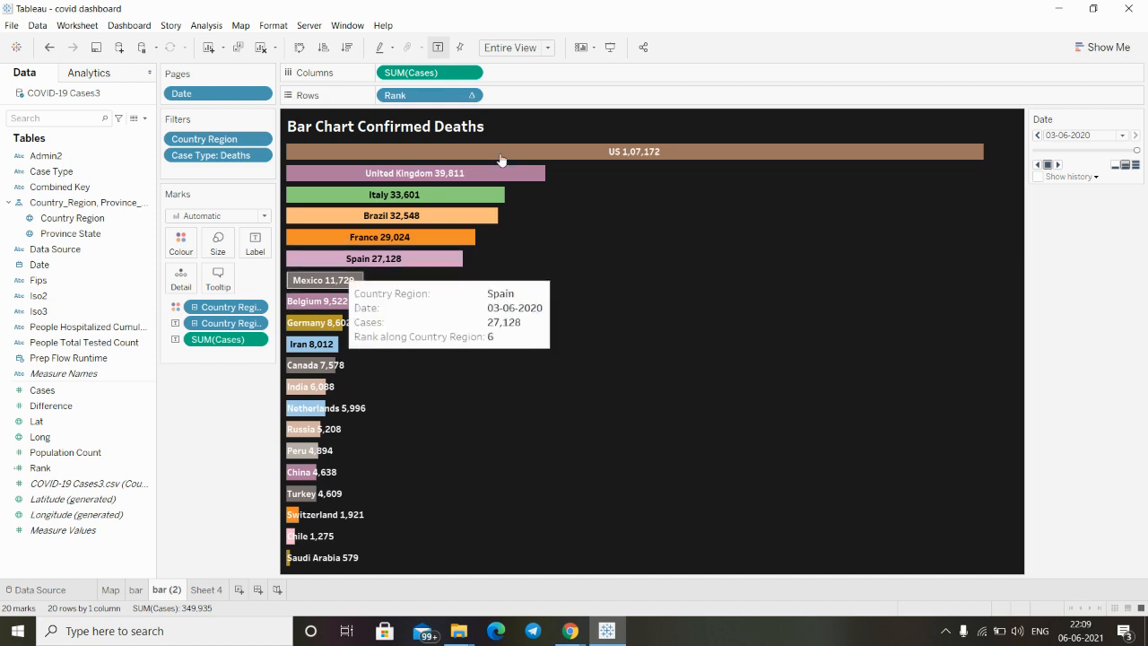
# - On Sheet 4, display the sum of Cases as a text mark
pyautogui.click(206, 590)
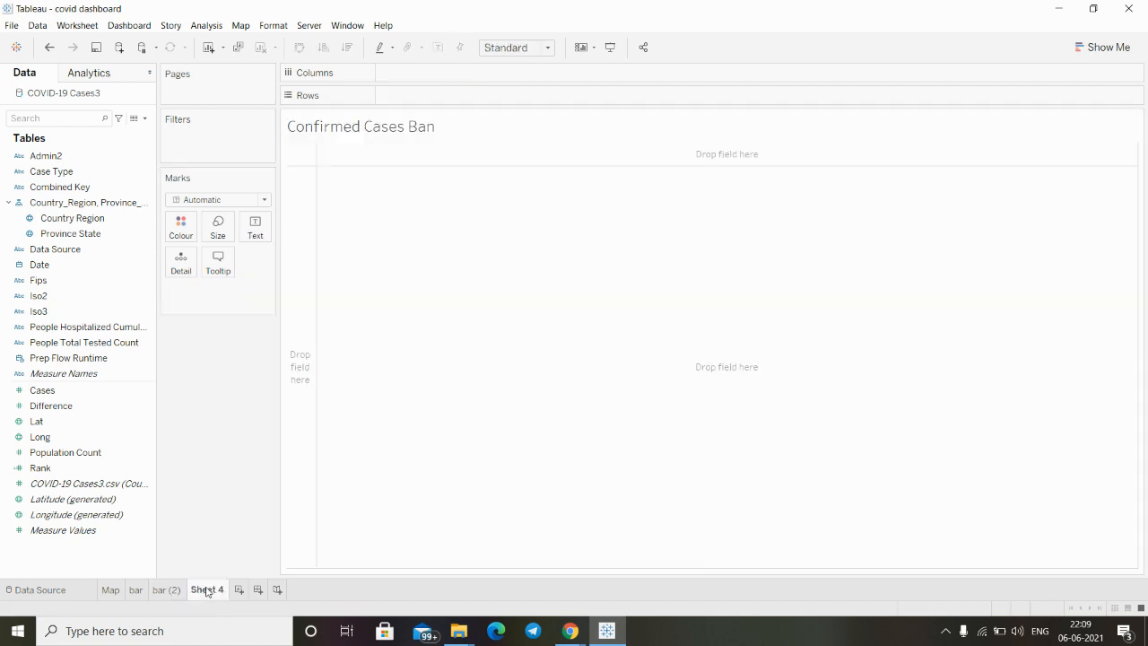
pyautogui.click(95, 395)
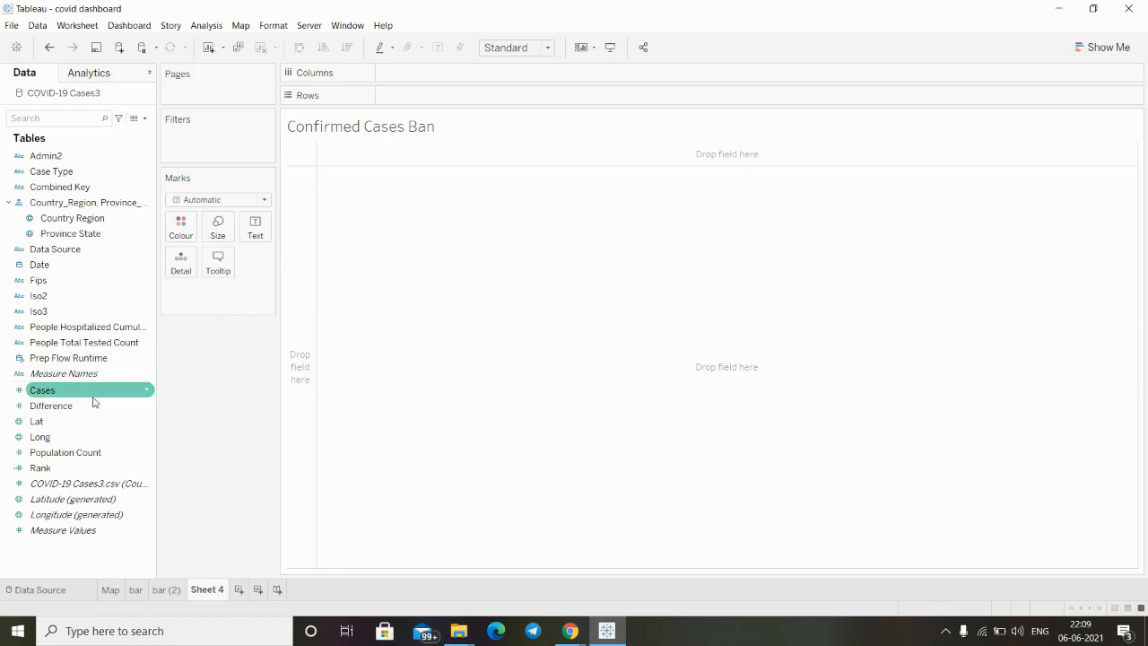
pyautogui.moveTo(41, 391); pyautogui.dragTo(255, 229)
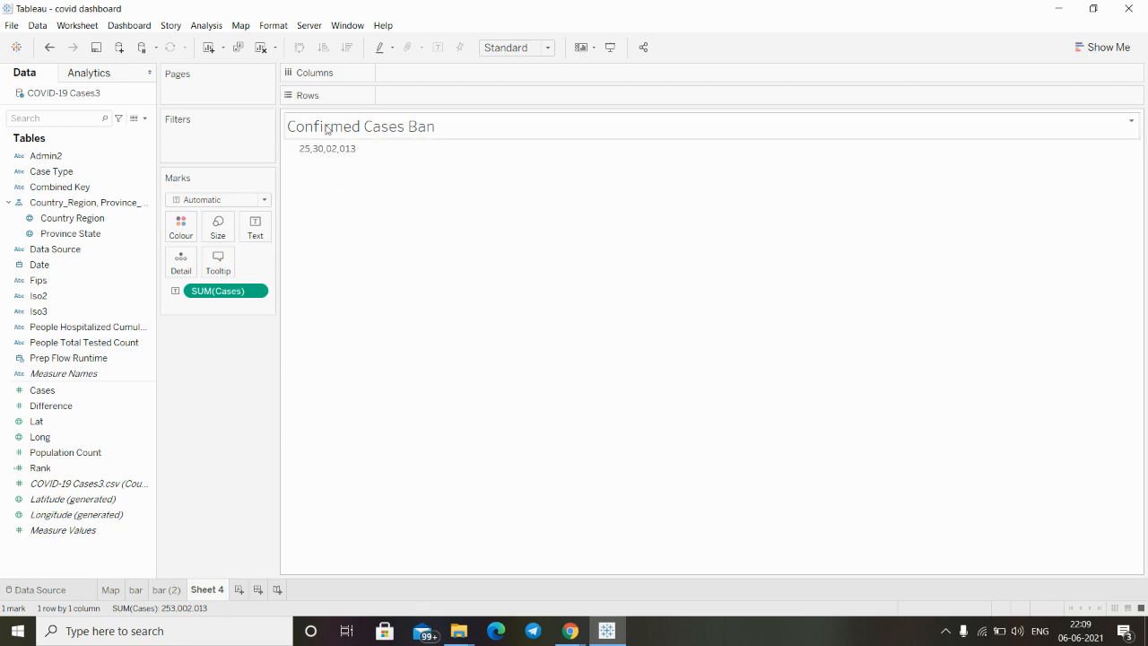
# - Filter Sheet 4 by Case Type to include only Confirmed
pyautogui.click(78, 174)
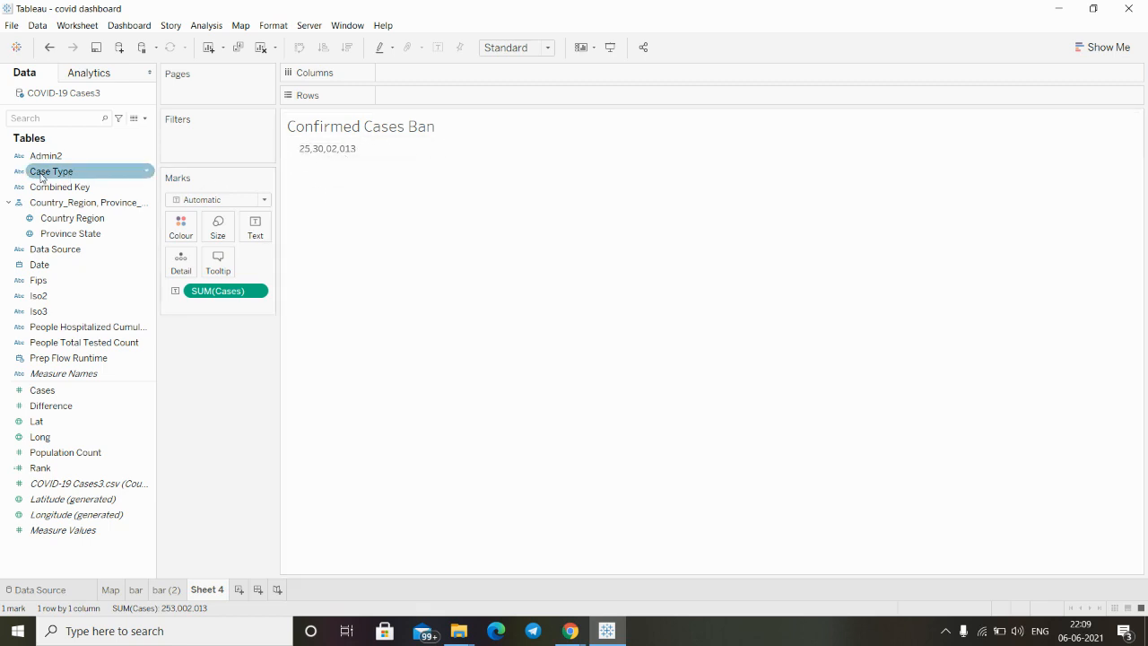
pyautogui.moveTo(40, 177); pyautogui.dragTo(184, 149)
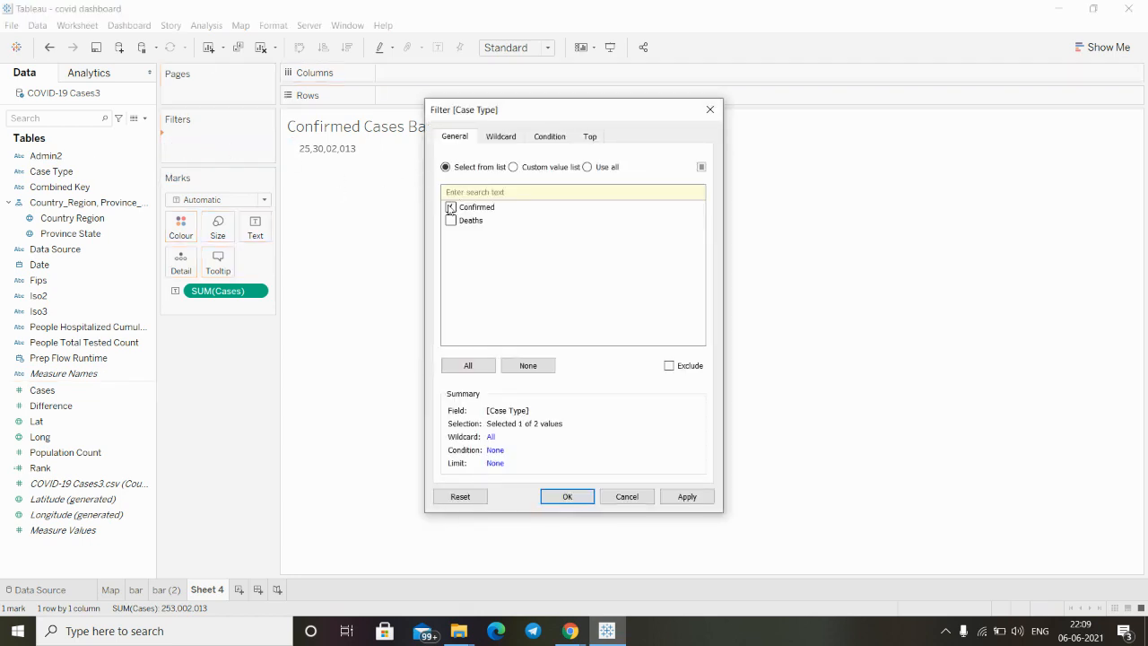
pyautogui.click(687, 498)
pyautogui.click(574, 500)
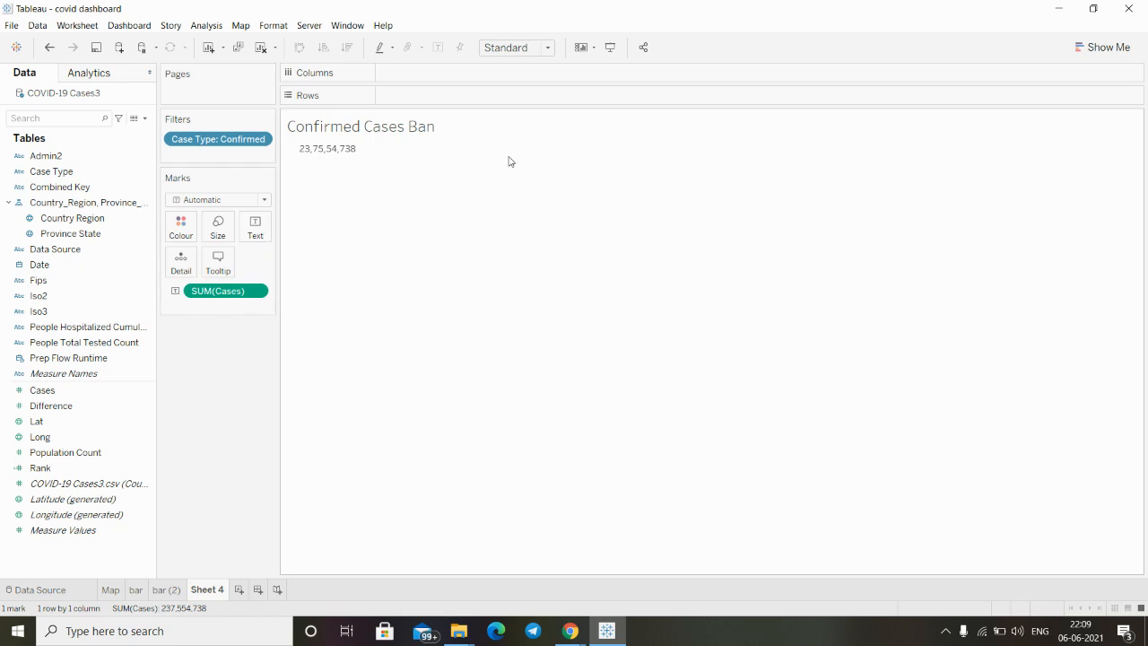
# - Edit Sheet 4's text label to add the line "Confirmed Cases" above SUM(Cases)
pyautogui.click(253, 232)
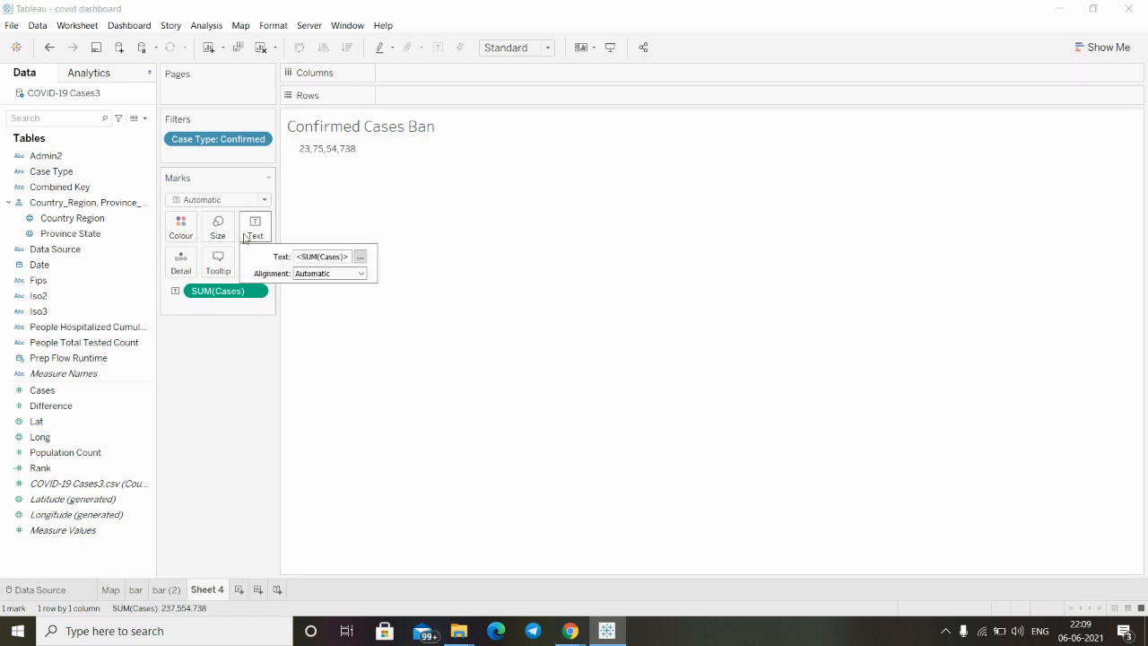
pyautogui.click(360, 256)
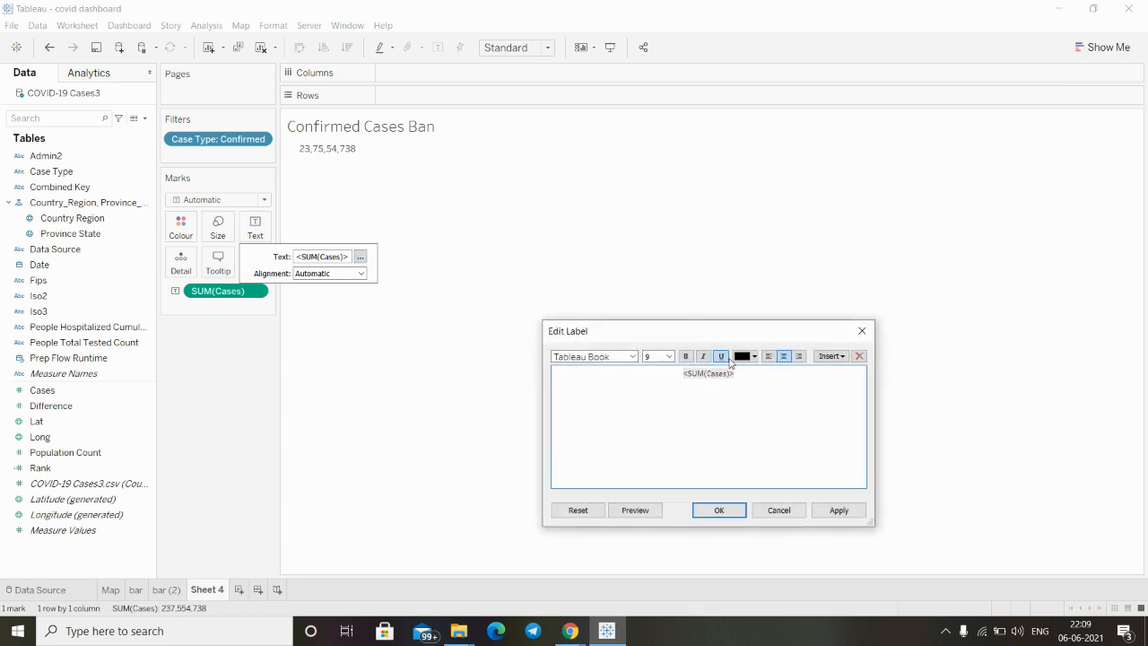
pyautogui.press('Return')
pyautogui.write('Confirmed ')
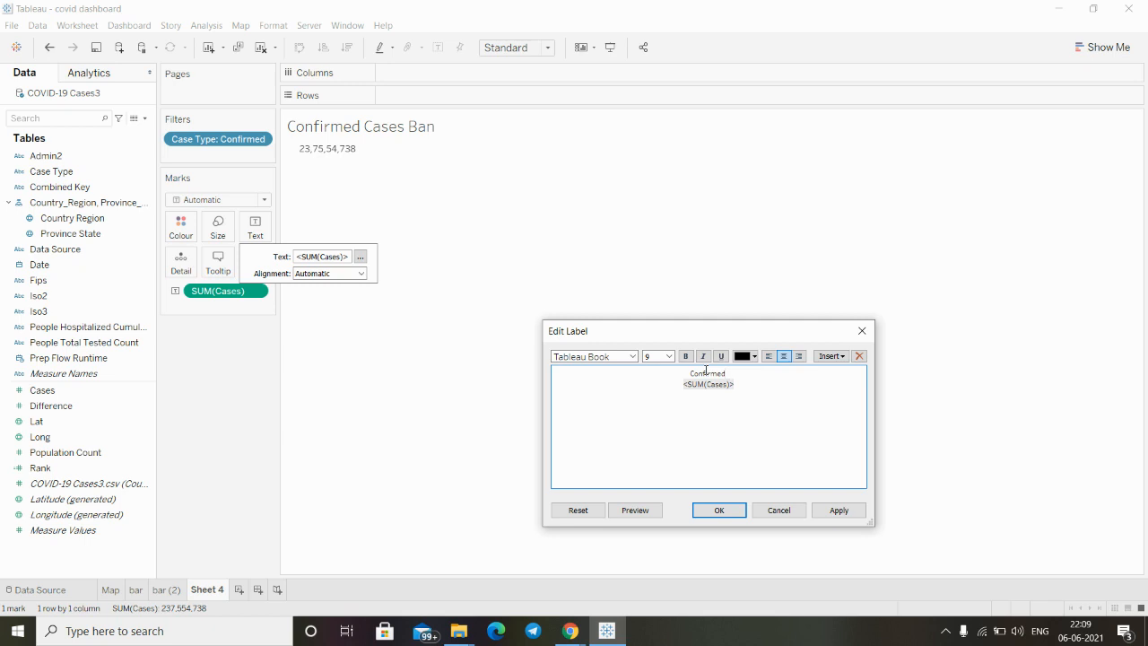
pyautogui.write('Cases')
# - Make both label lines bold and set the "Confirmed Cases" line to font size 16
pyautogui.moveTo(742, 375); pyautogui.dragTo(679, 369)
pyautogui.click(668, 356)
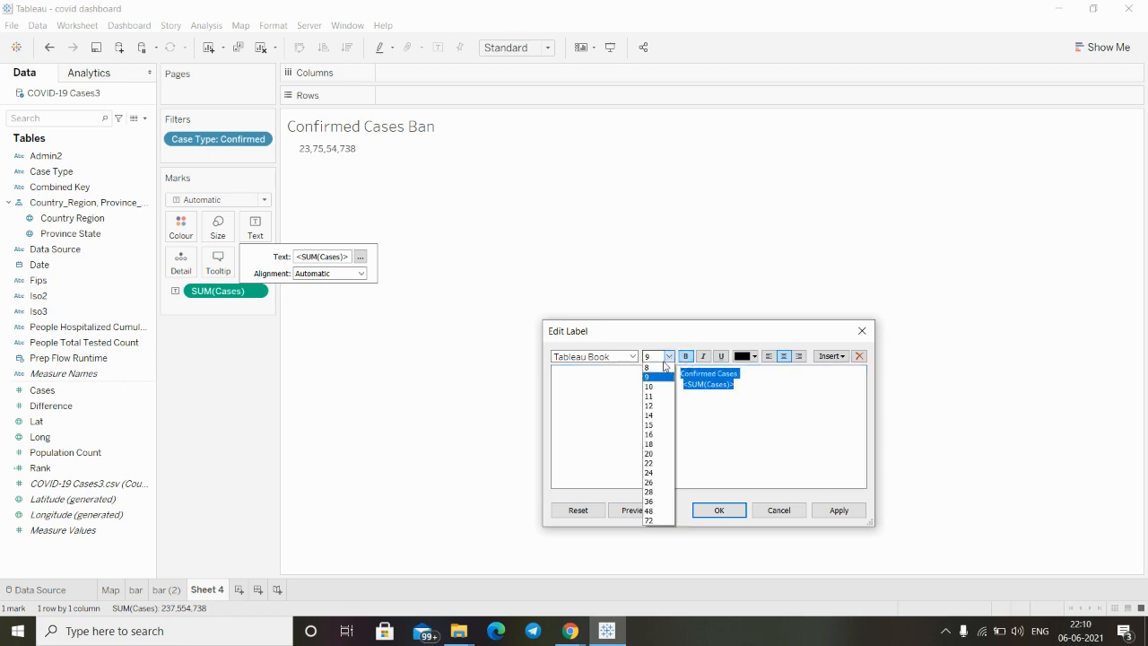
pyautogui.click(769, 395)
pyautogui.moveTo(745, 373); pyautogui.dragTo(686, 374)
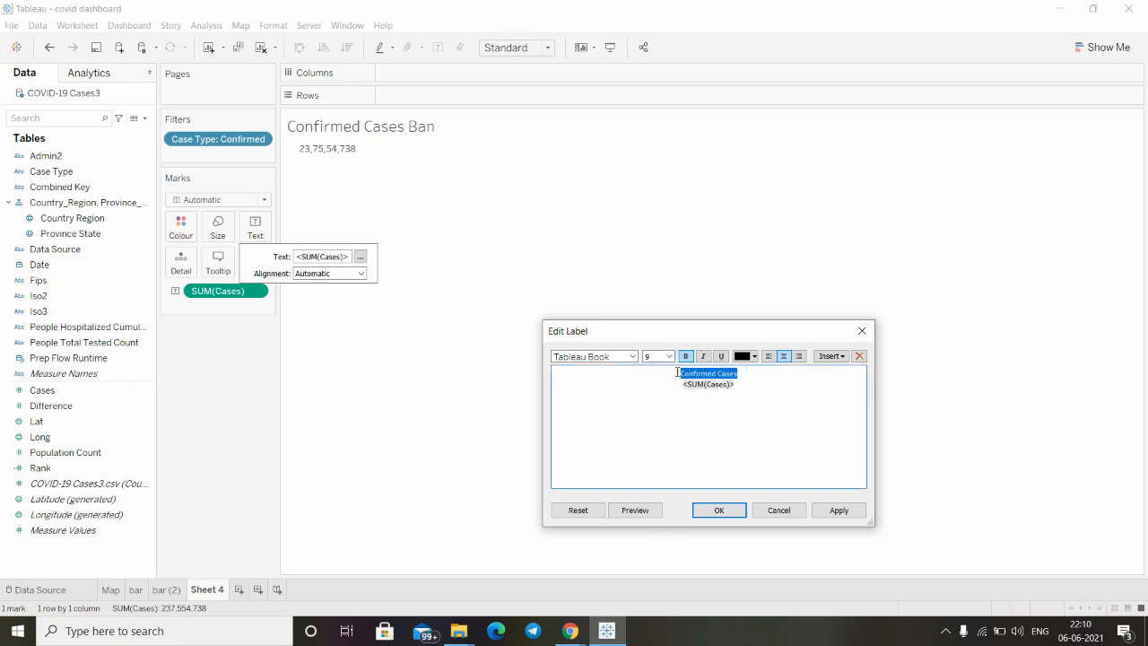
pyautogui.click(668, 356)
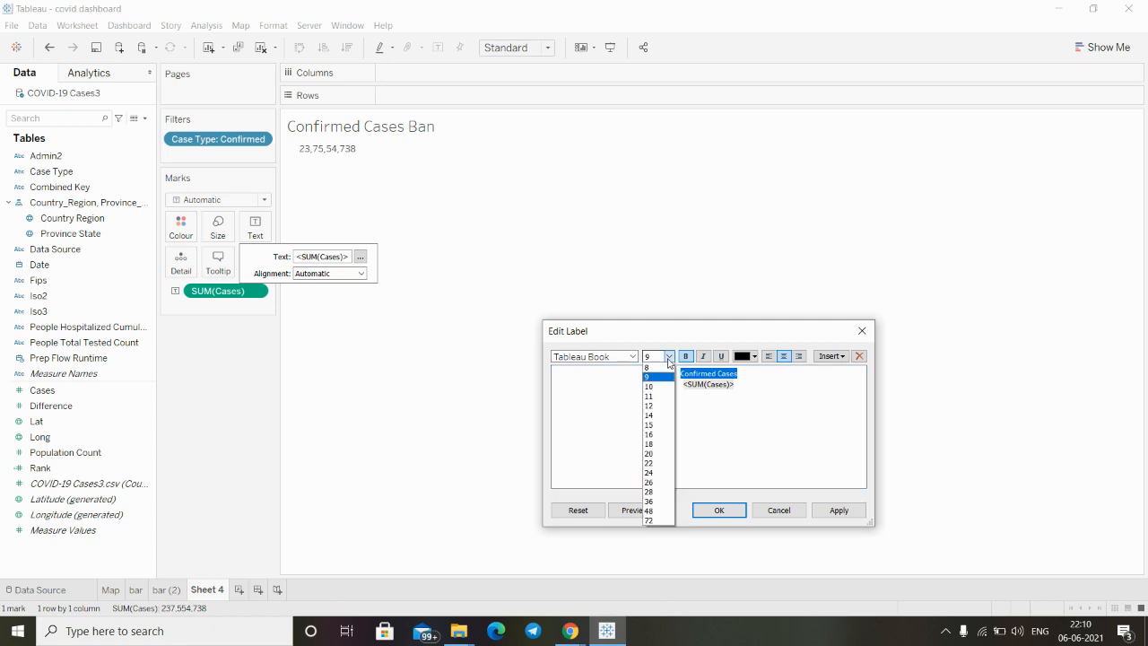
pyautogui.click(650, 436)
# - Set the SUM(Cases) line of the label to font size 18
pyautogui.moveTo(740, 391); pyautogui.dragTo(684, 392)
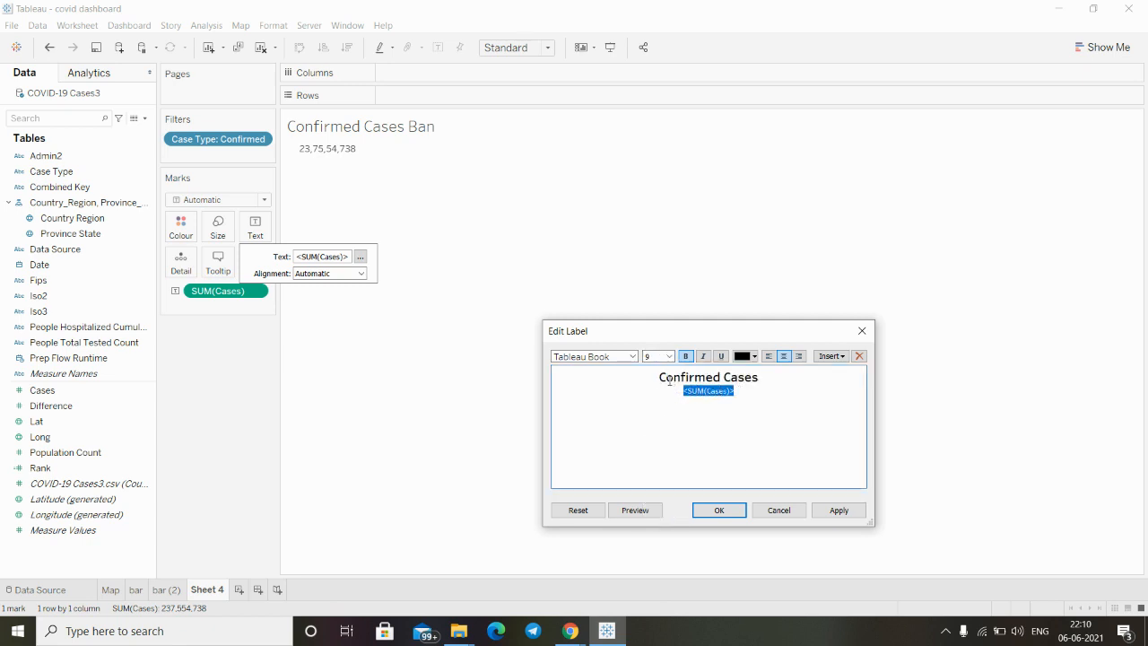
pyautogui.click(668, 356)
pyautogui.click(656, 446)
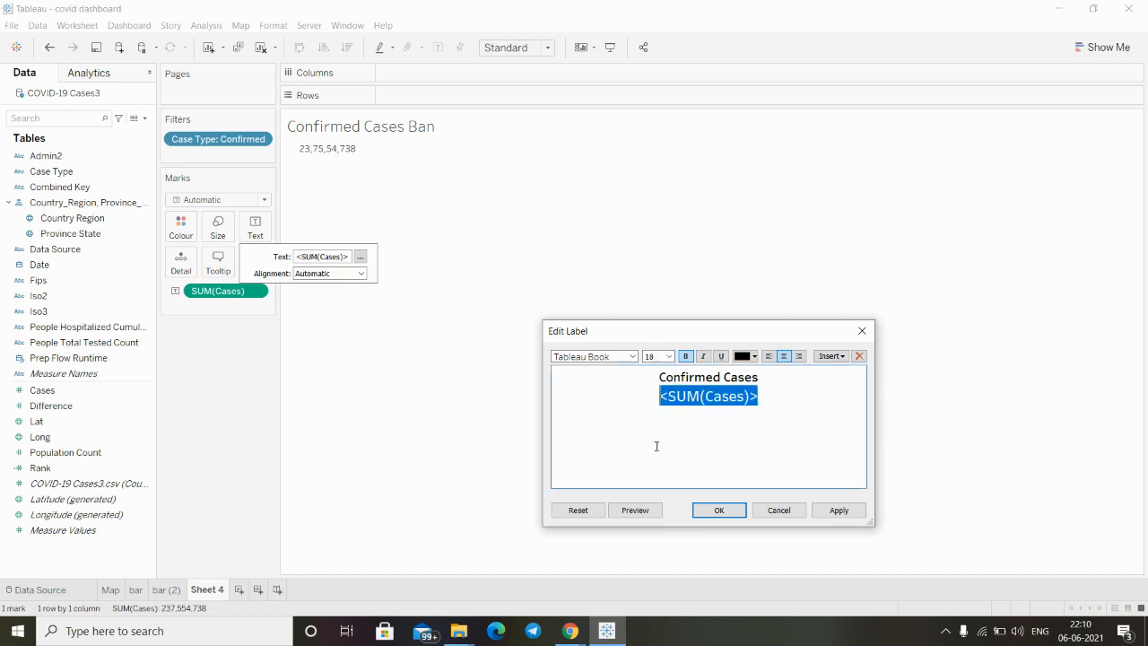
# - Colour the label's "Confirmed Cases" line dark blue and its SUM(Cases) line red, and apply the label changes
pyautogui.click(762, 384)
pyautogui.moveTo(762, 377); pyautogui.dragTo(658, 378)
pyautogui.click(756, 359)
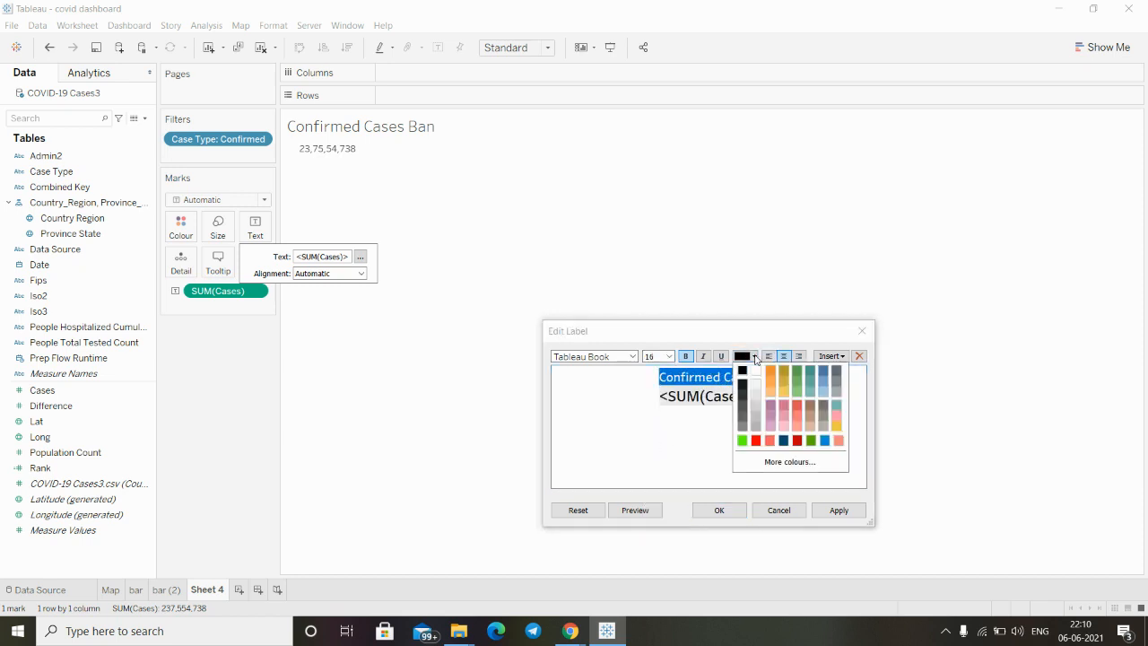
pyautogui.click(782, 438)
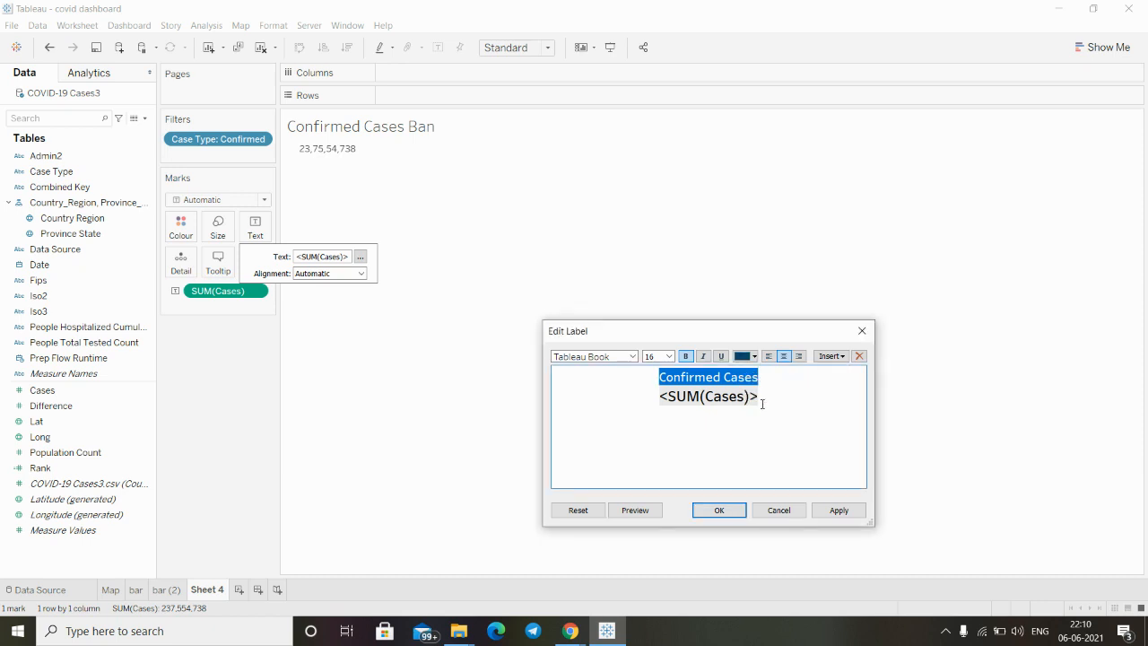
pyautogui.moveTo(762, 404); pyautogui.dragTo(652, 402)
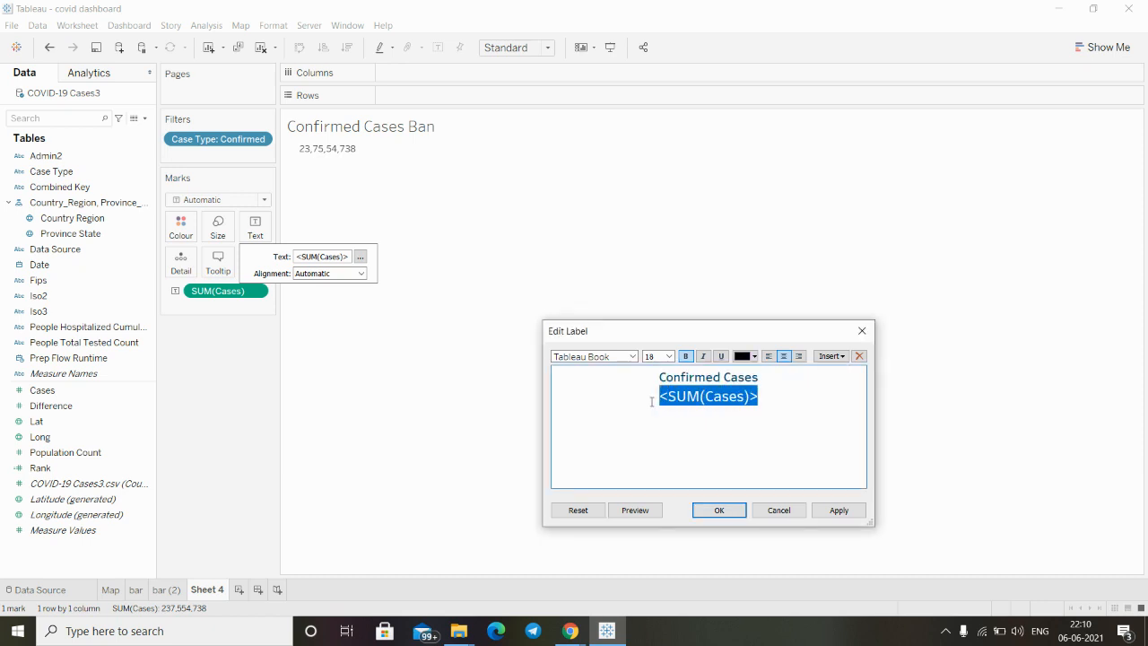
pyautogui.click(756, 357)
pyautogui.click(798, 441)
pyautogui.click(840, 509)
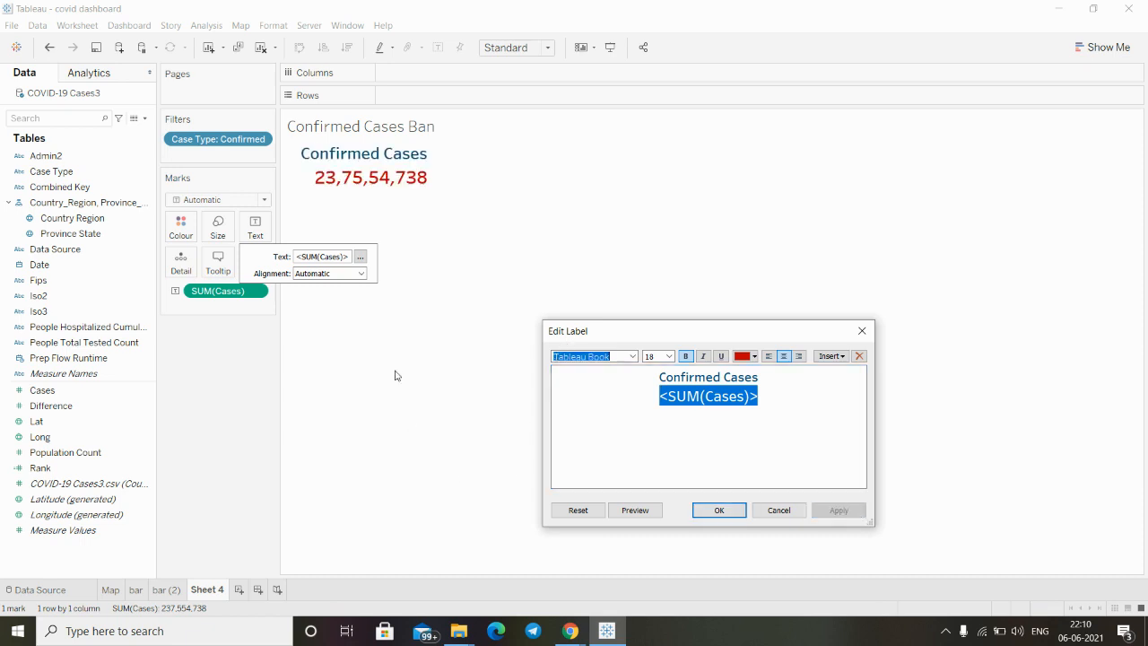
pyautogui.click(707, 510)
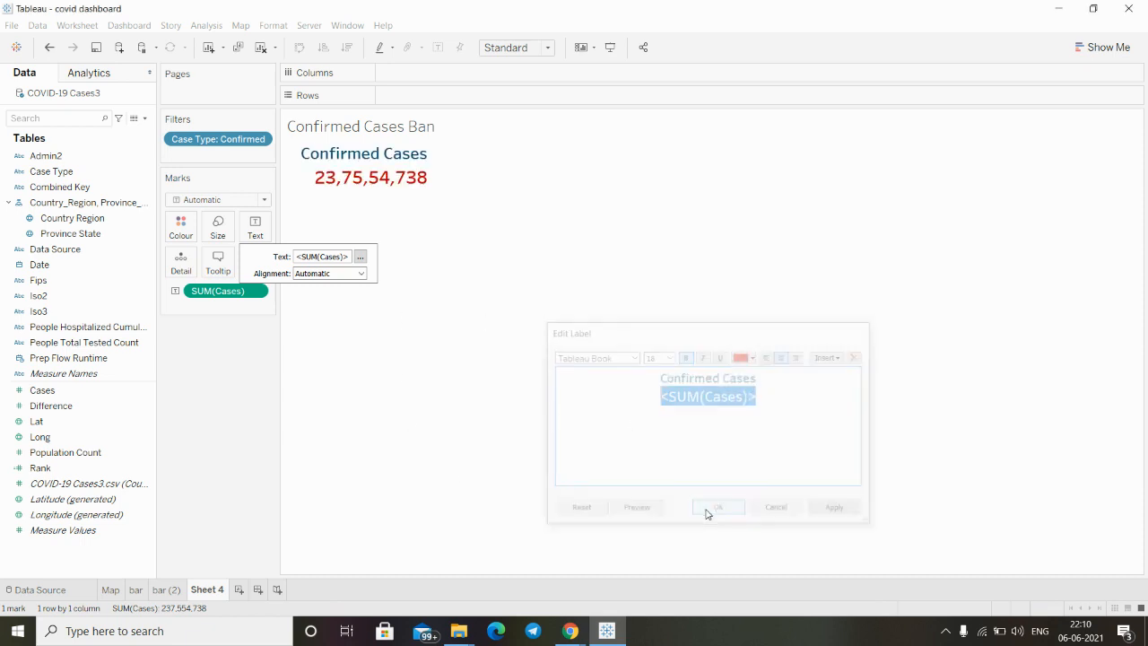
# - Fit Sheet 4 to Entire View and centre its text label horizontally
pyautogui.click(402, 294)
pyautogui.click(549, 47)
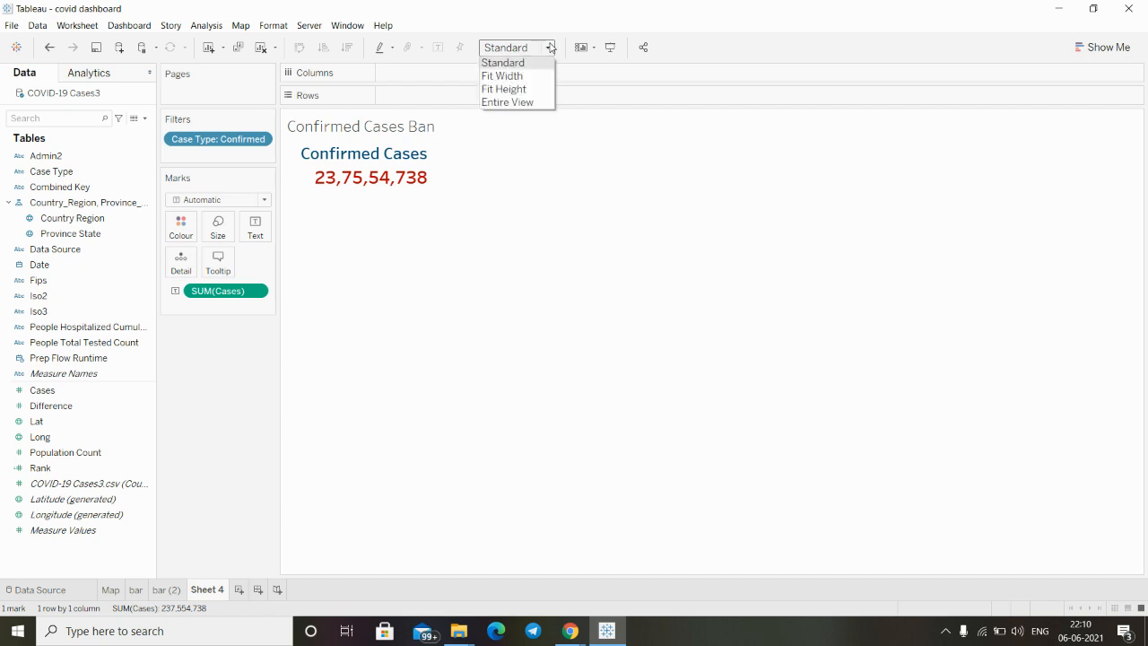
pyautogui.click(523, 102)
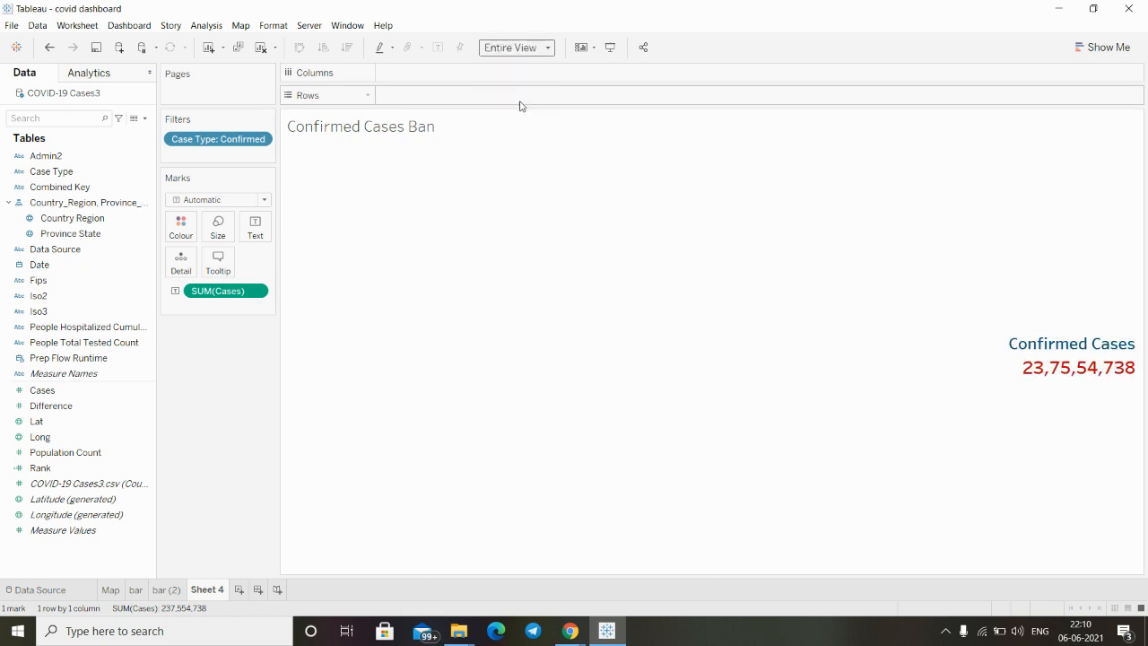
pyautogui.click(261, 232)
pyautogui.click(361, 274)
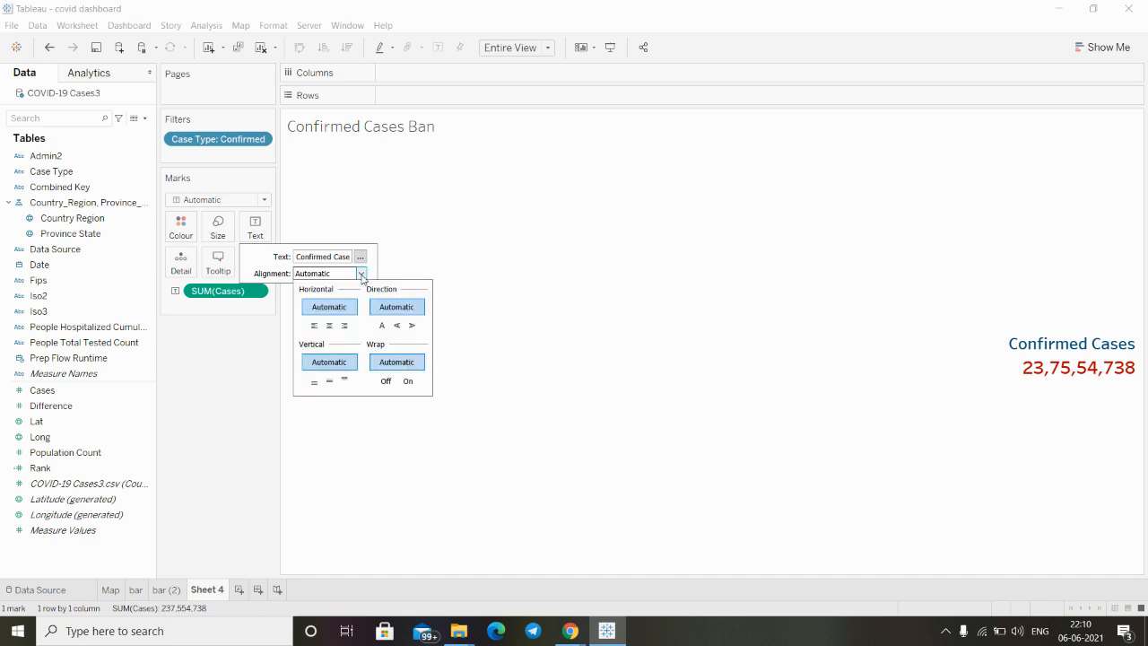
pyautogui.click(329, 326)
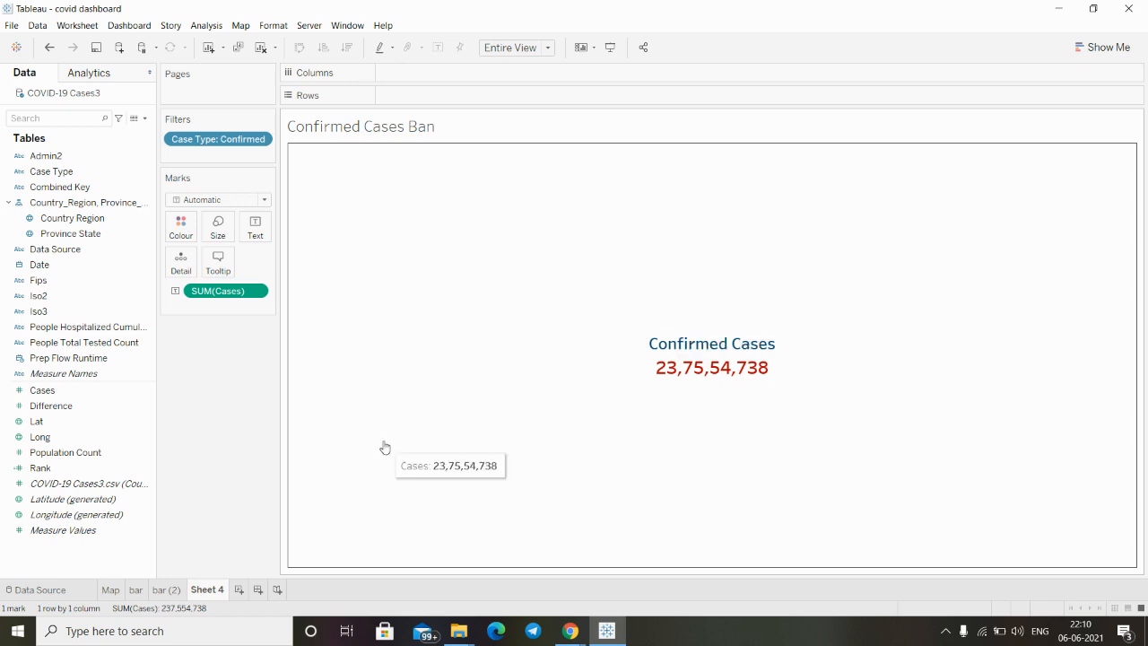
# - Duplicate Sheet 4 and change the copy's Case Type filter to include only Deaths
pyautogui.rightClick(207, 592)
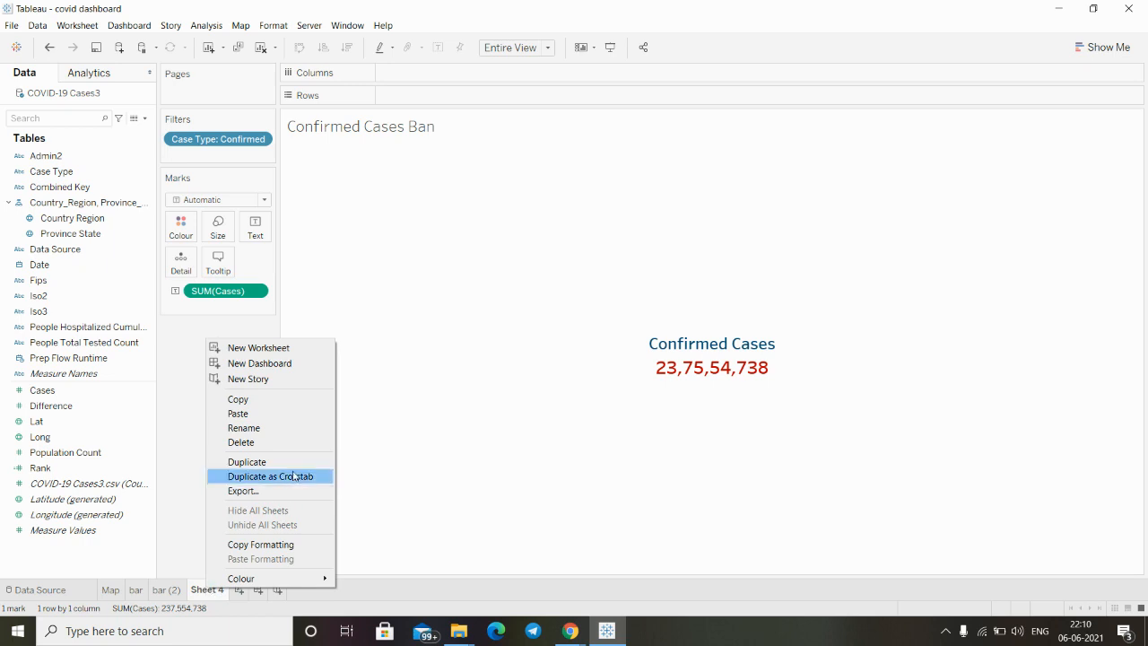
pyautogui.click(244, 464)
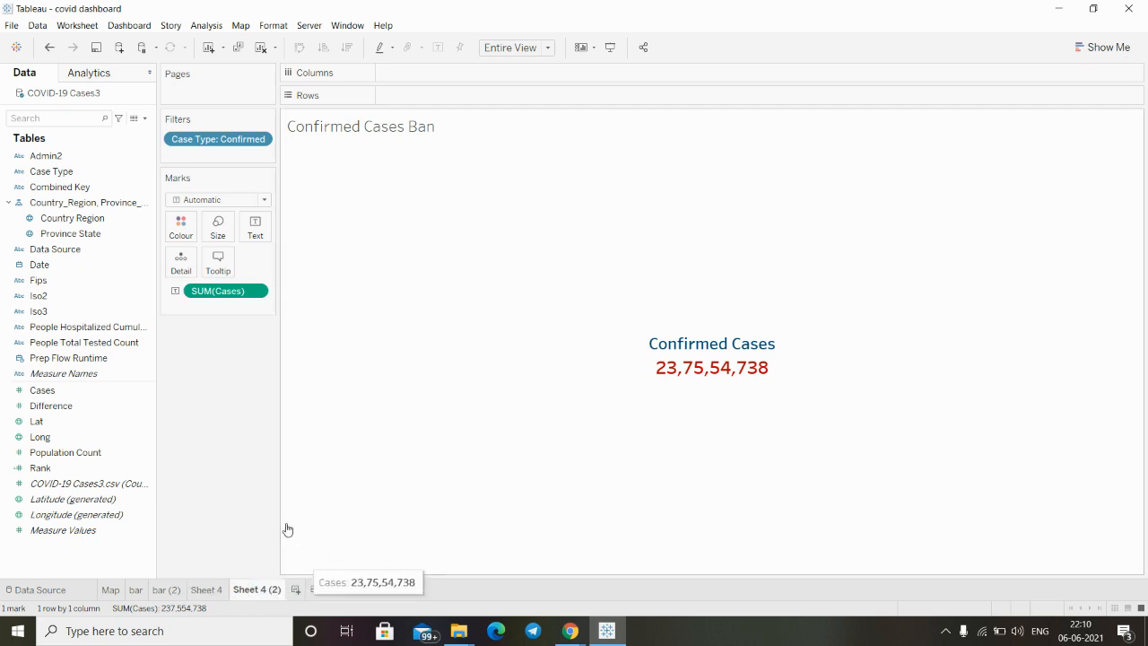
pyautogui.click(261, 142)
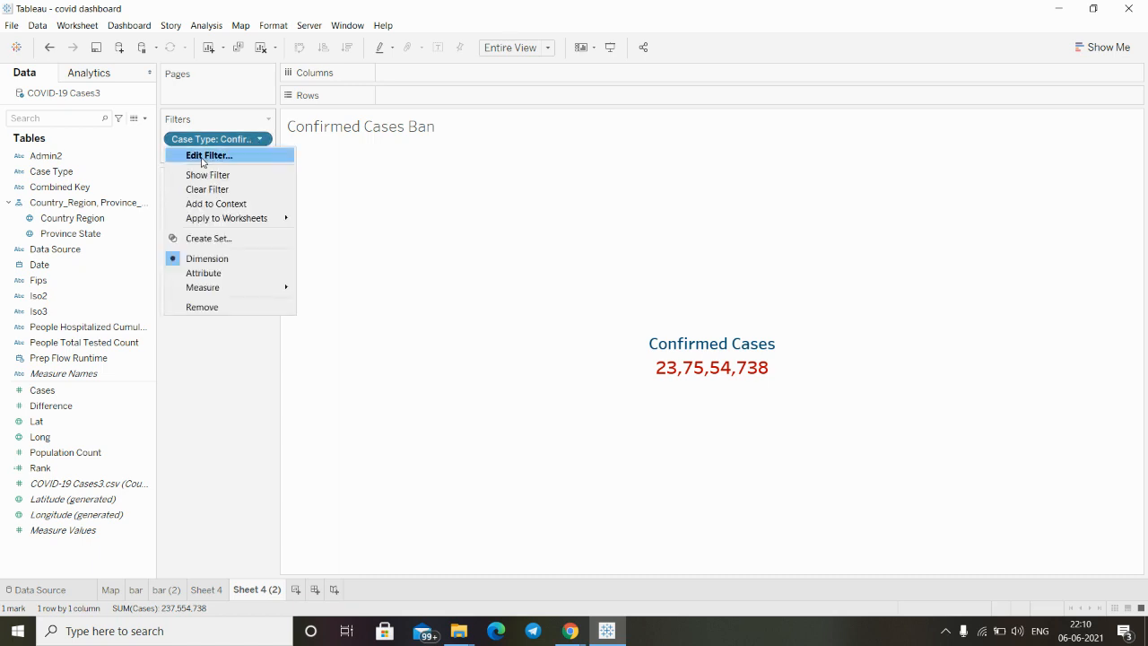
pyautogui.click(202, 158)
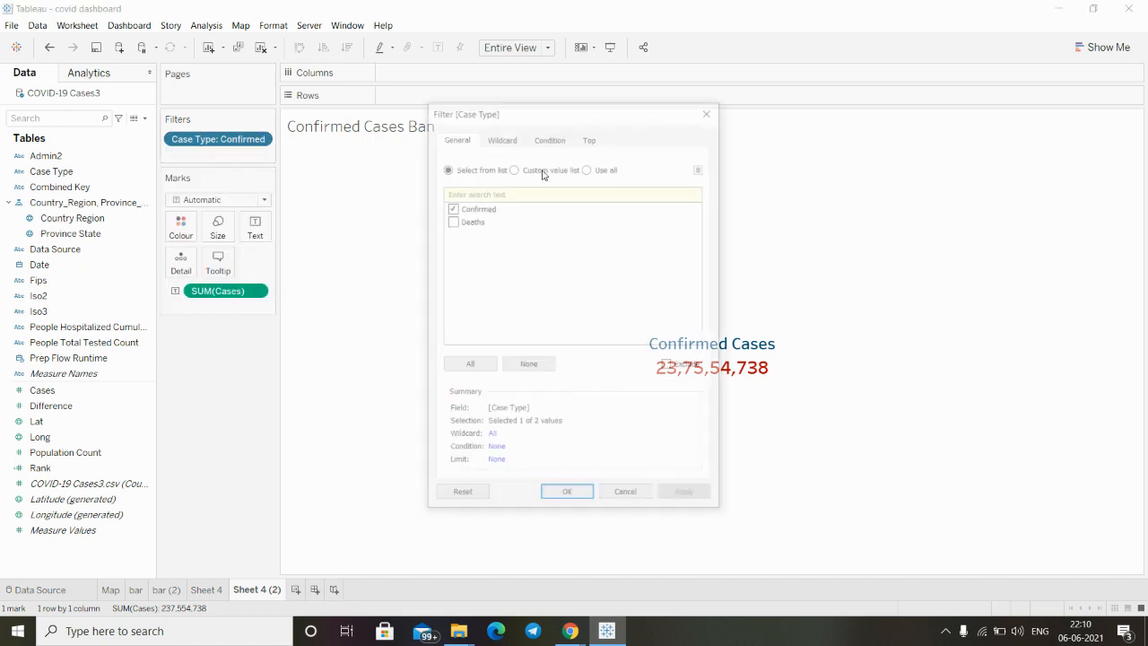
pyautogui.click(451, 207)
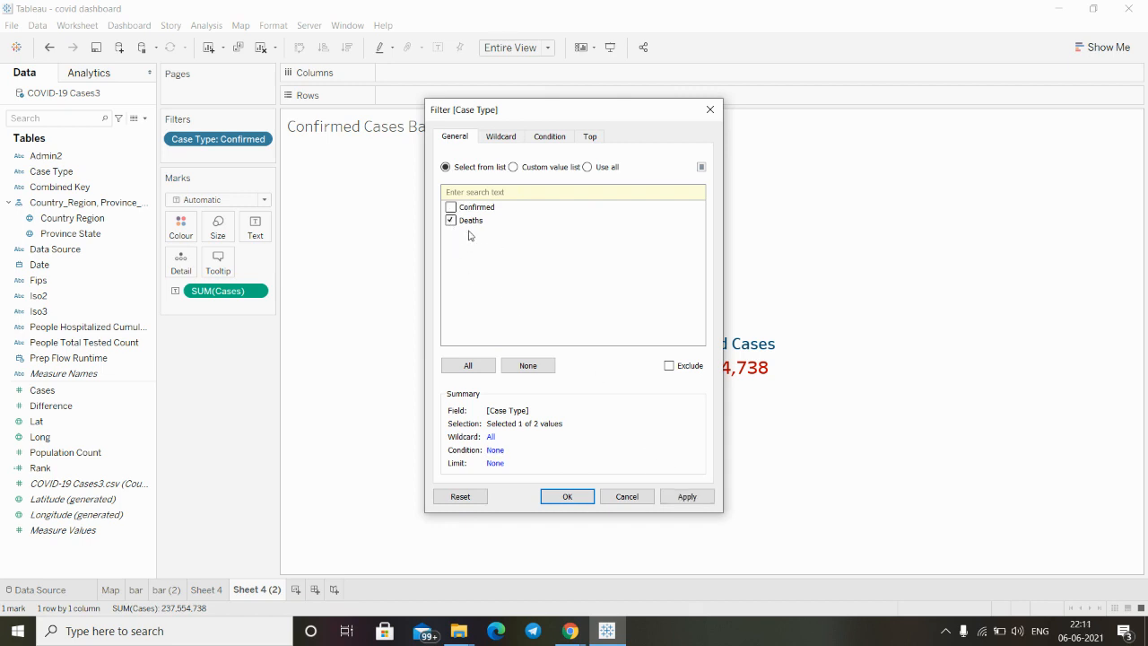
pyautogui.click(687, 496)
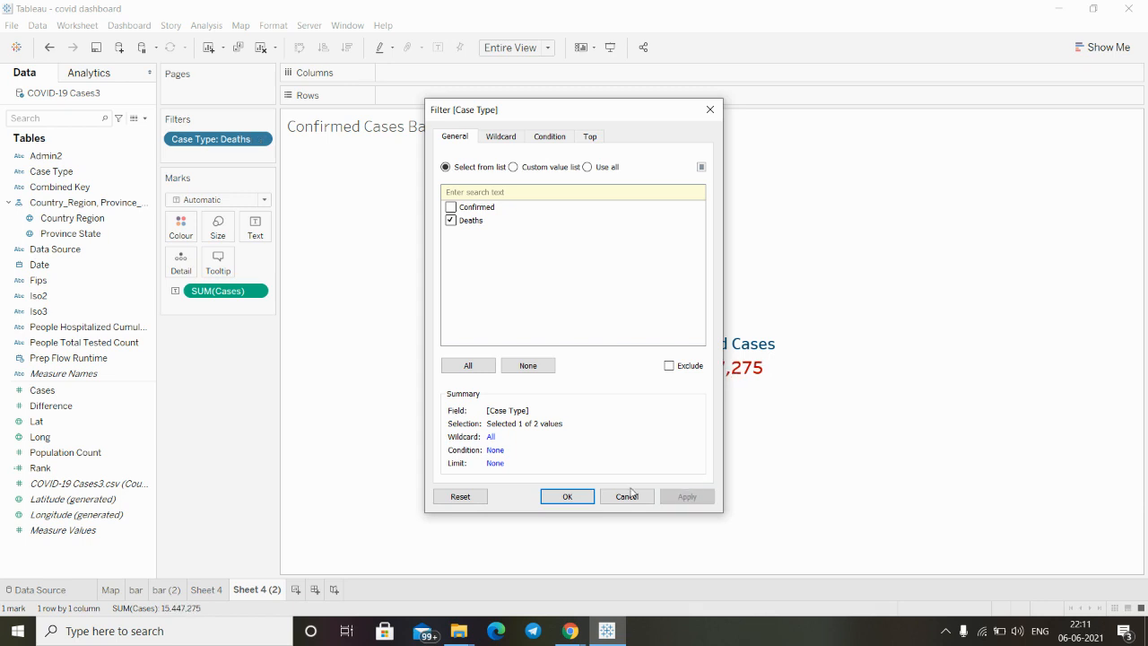
pyautogui.click(567, 496)
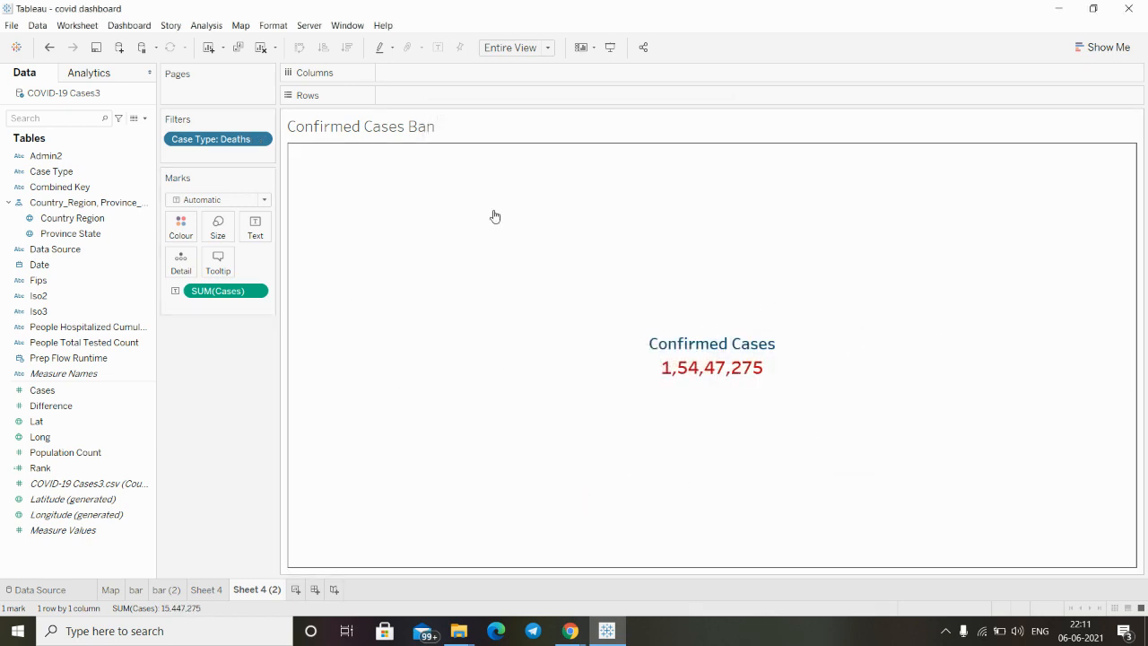
# - Change the first line of the duplicated sheet's text label to "Confirmed Deaths"
pyautogui.click(254, 227)
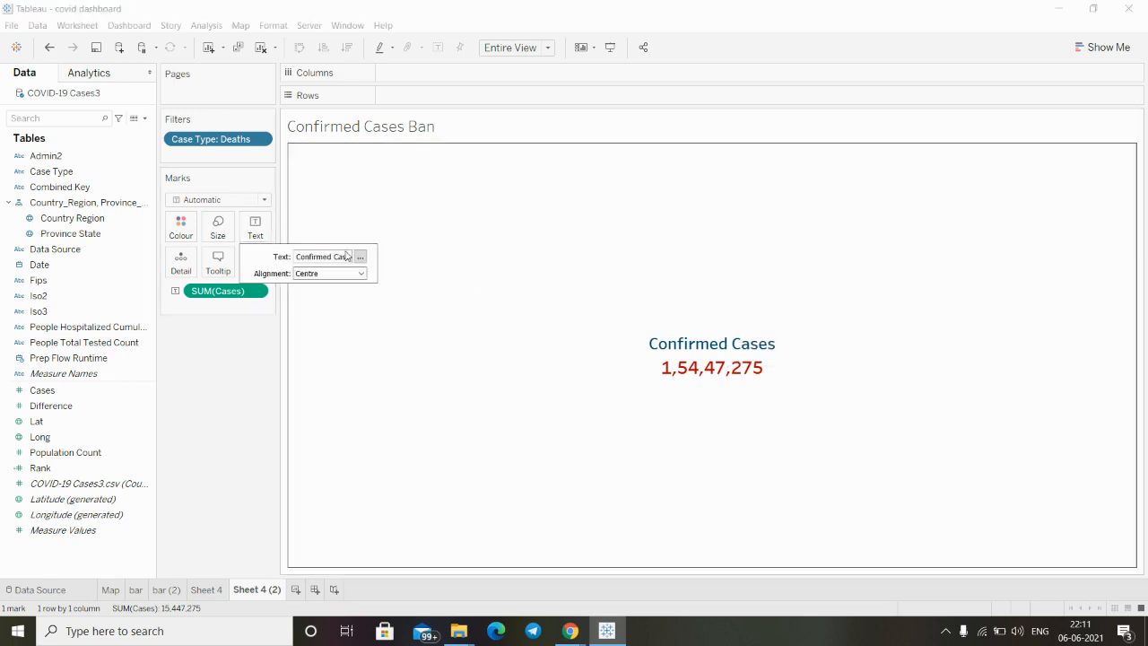
pyautogui.click(359, 257)
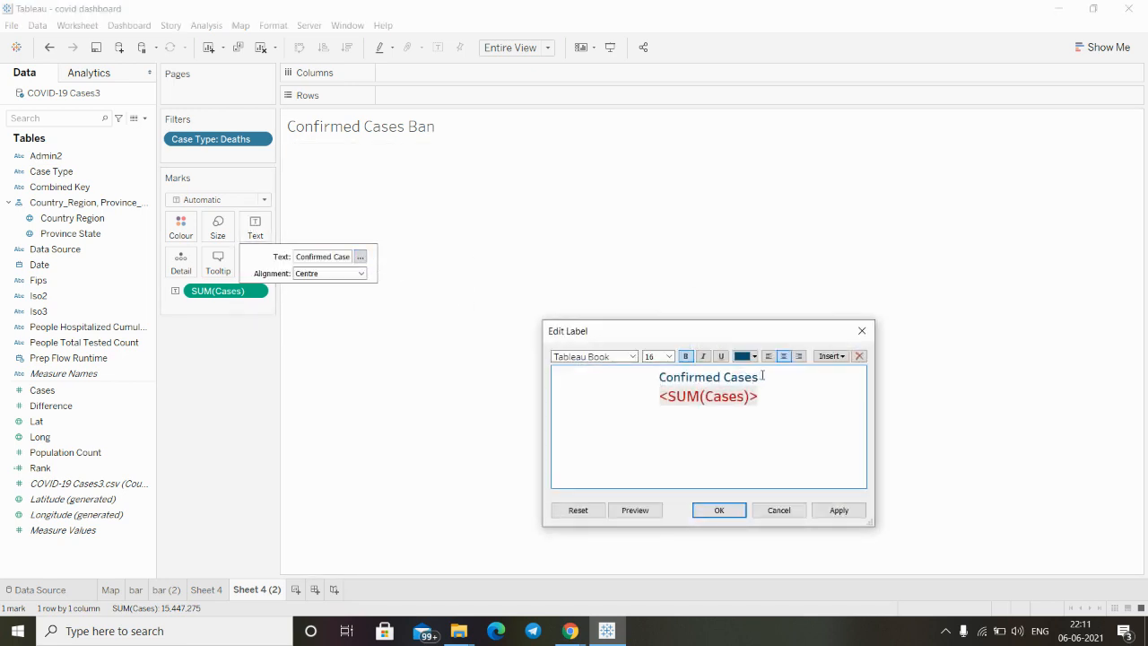
pyautogui.press('BackSpace')
pyautogui.press('BackSpace')
pyautogui.press('BackSpace')
pyautogui.press('BackSpace')
pyautogui.press('BackSpace')
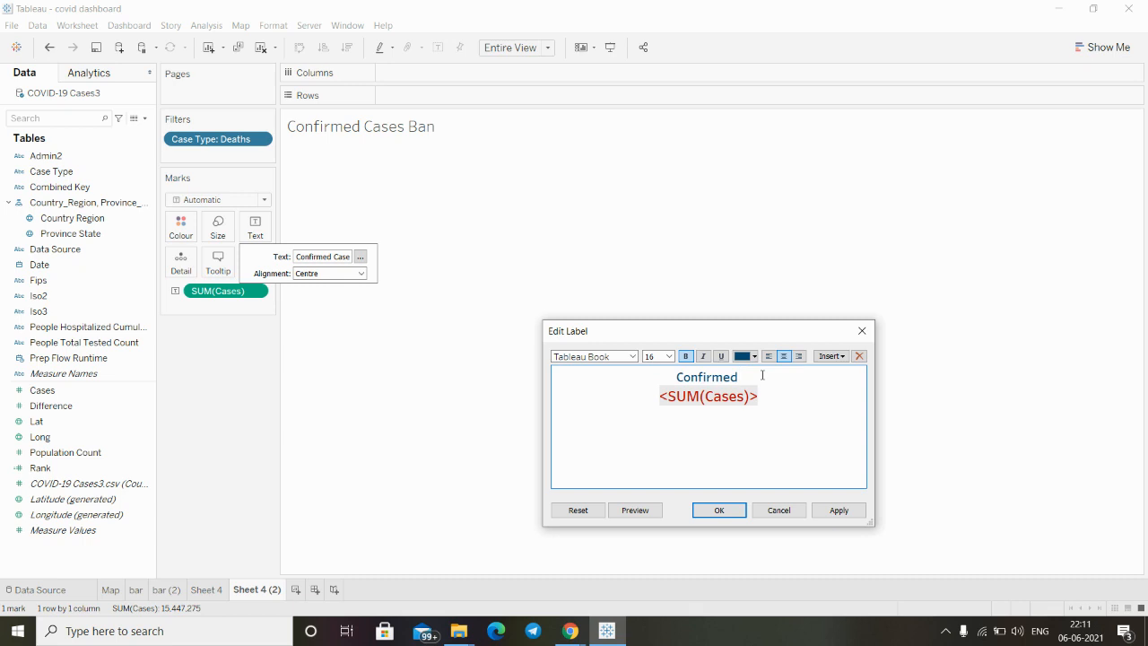
pyautogui.write('Deaths')
pyautogui.click(720, 511)
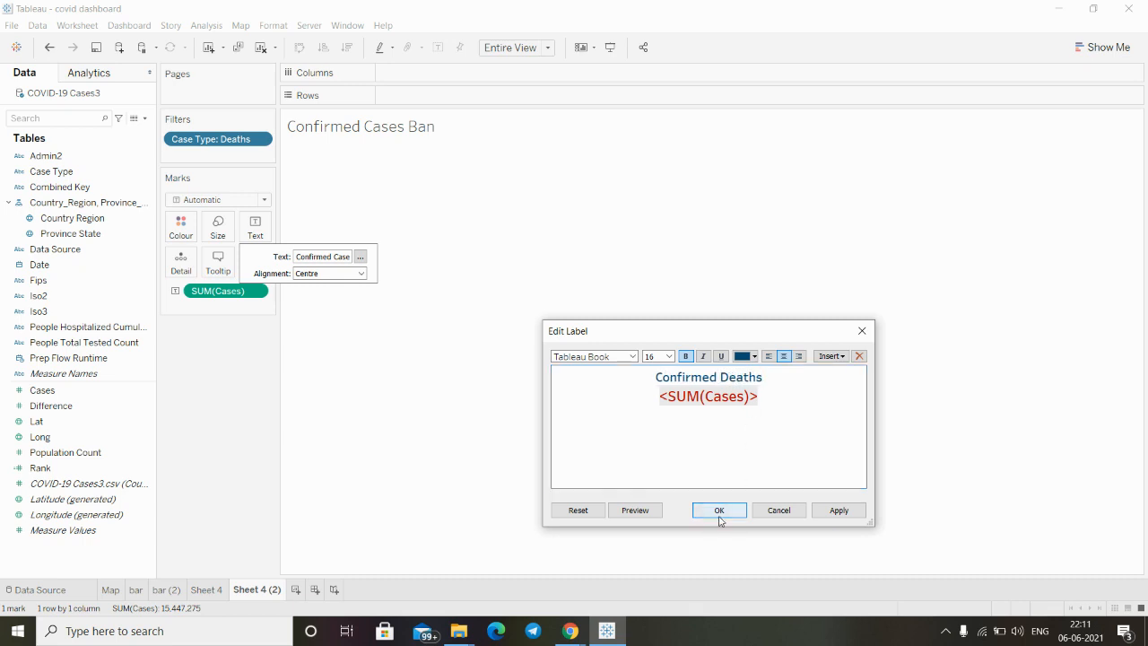
# - Change the duplicated sheet's title to "Confirmed Deaths Ban"
pyautogui.doubleClick(386, 129)
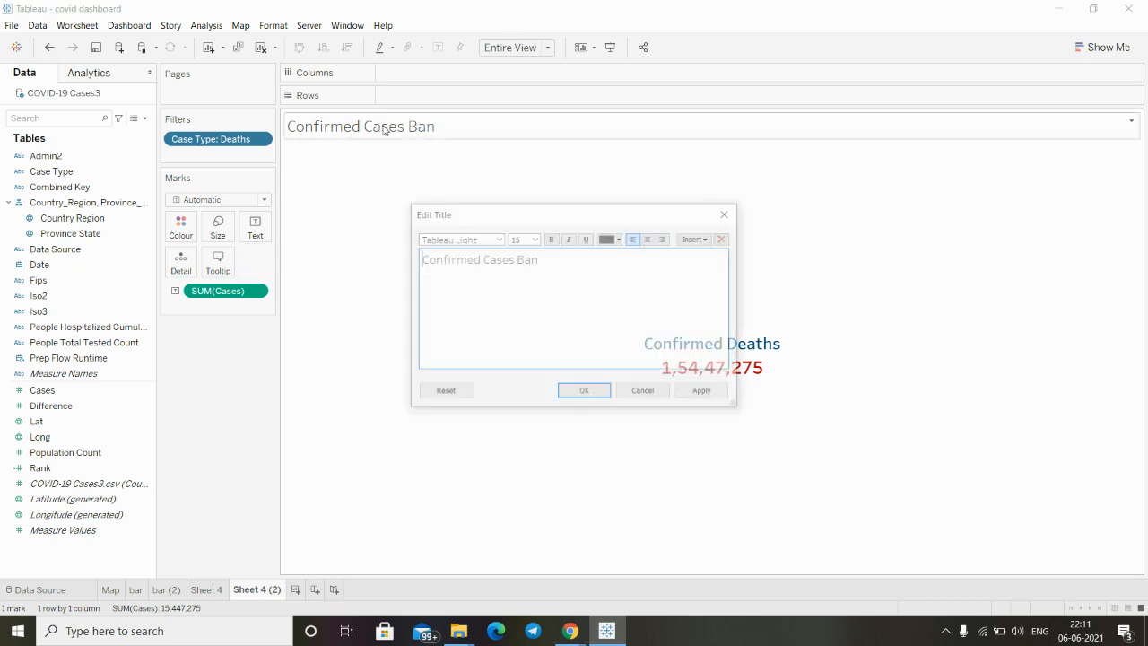
pyautogui.click(514, 259)
pyautogui.press('BackSpace')
pyautogui.press('BackSpace')
pyautogui.press('BackSpace')
pyautogui.press('BackSpace')
pyautogui.press('BackSpace')
pyautogui.press('BackSpace')
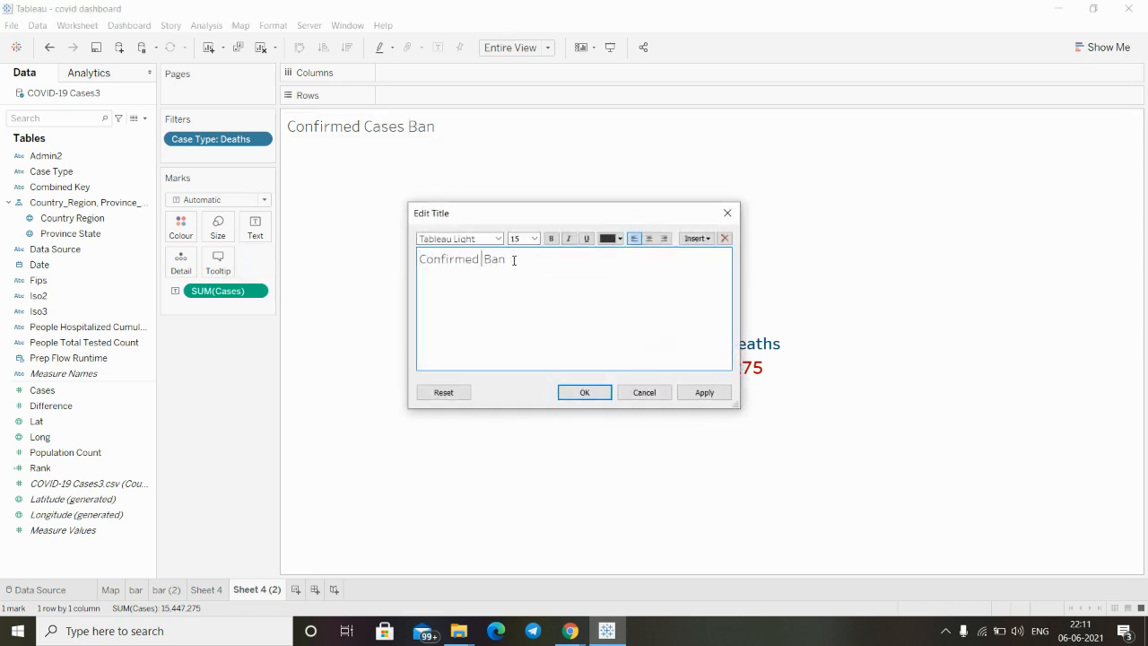
pyautogui.write('Deaths')
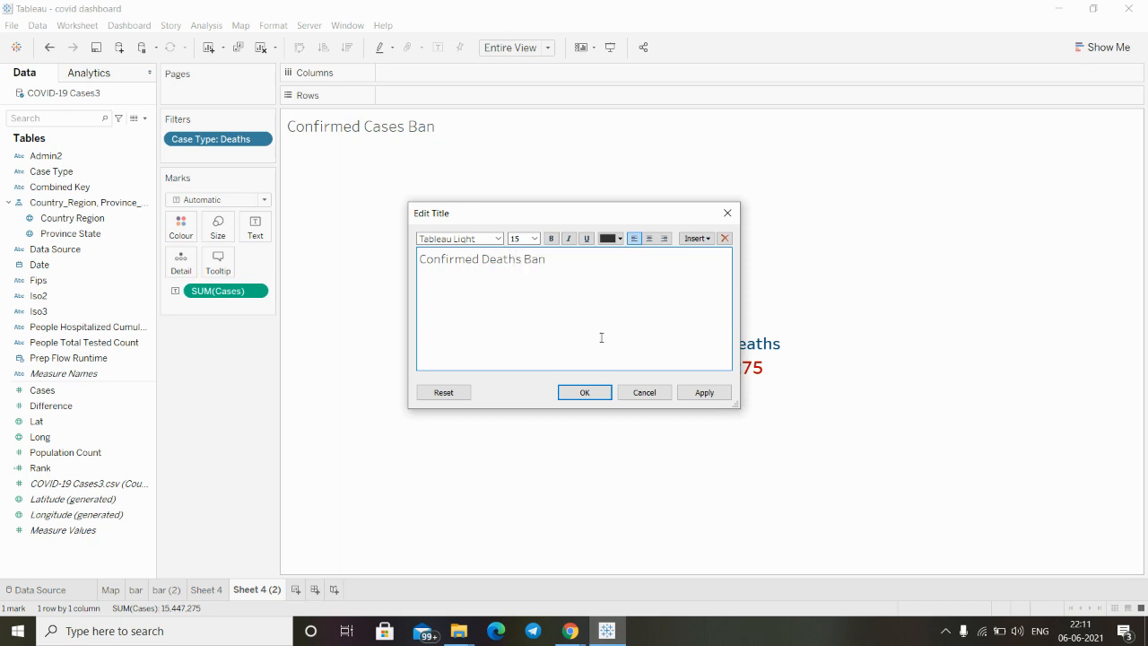
pyautogui.click(584, 392)
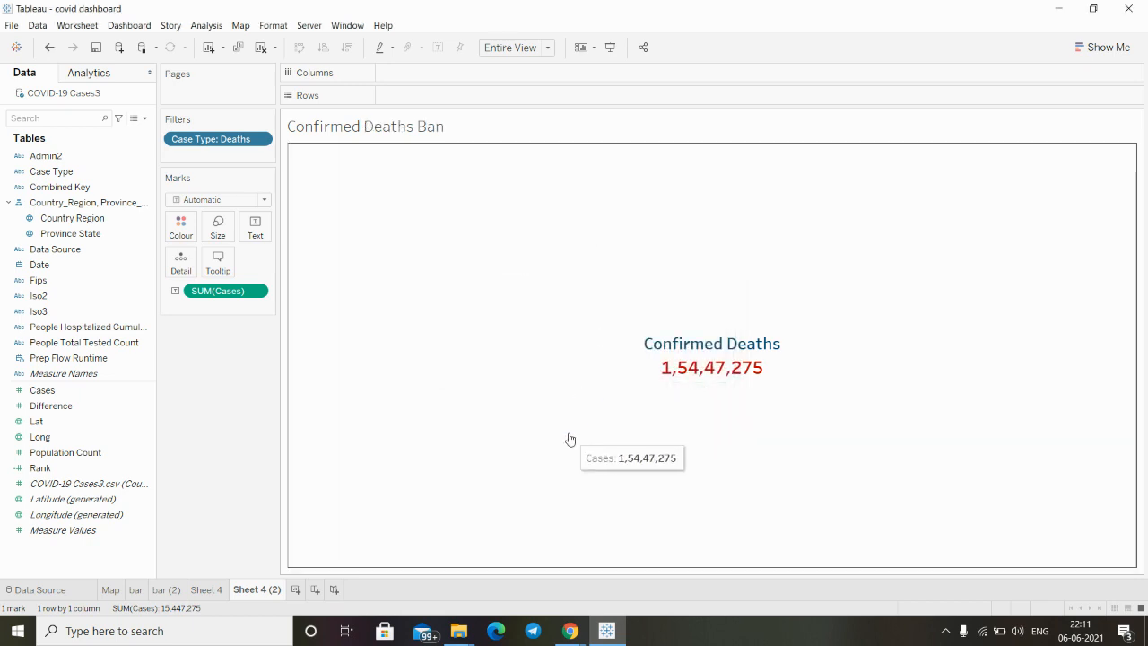
# - Rename Sheet 4 as "ban" and Sheet 4 (2) as "Ban 2"
pyautogui.click(209, 589)
pyautogui.doubleClick(213, 591)
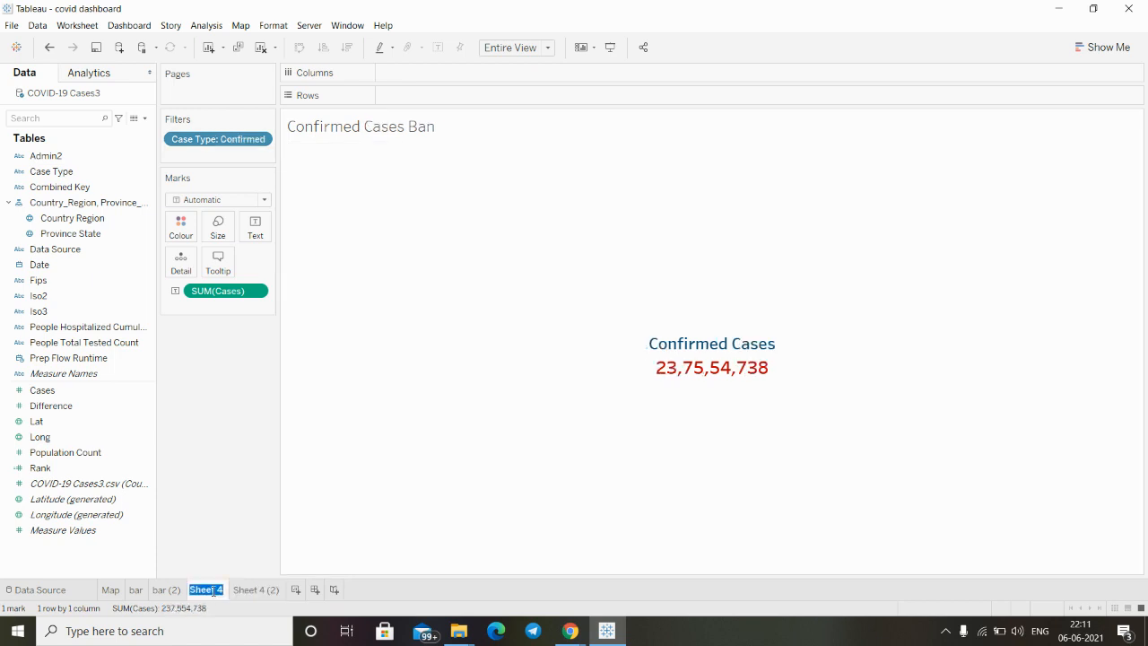
pyautogui.write('ban')
pyautogui.click(256, 591)
pyautogui.doubleClick(257, 592)
pyautogui.write('Ban 2')
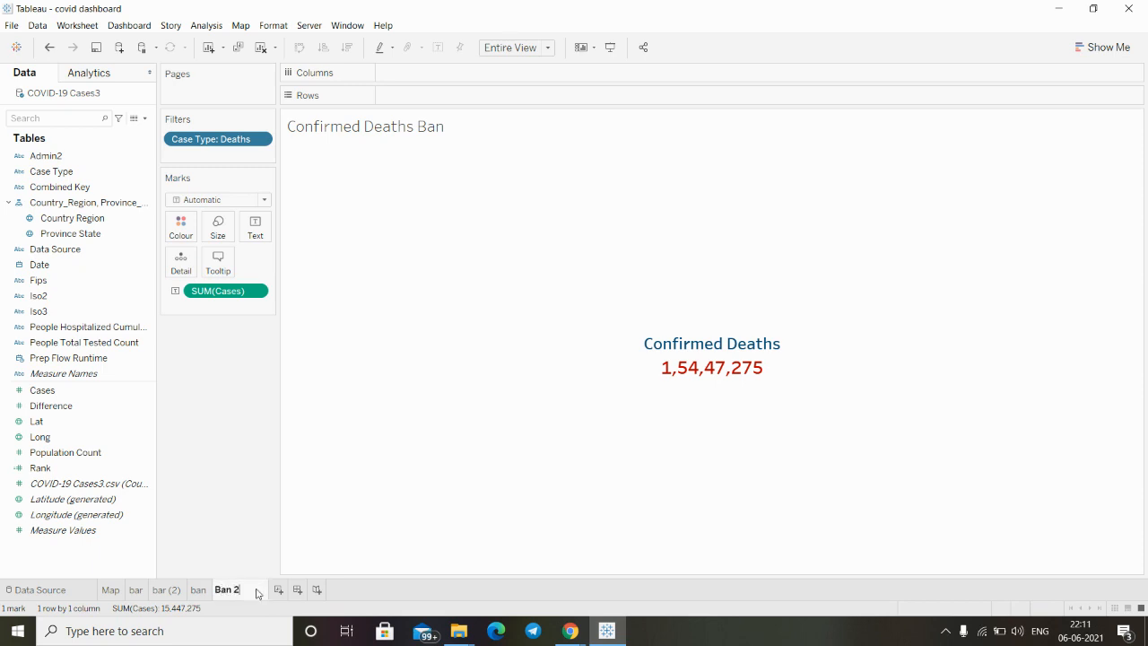
pyautogui.press('Return')
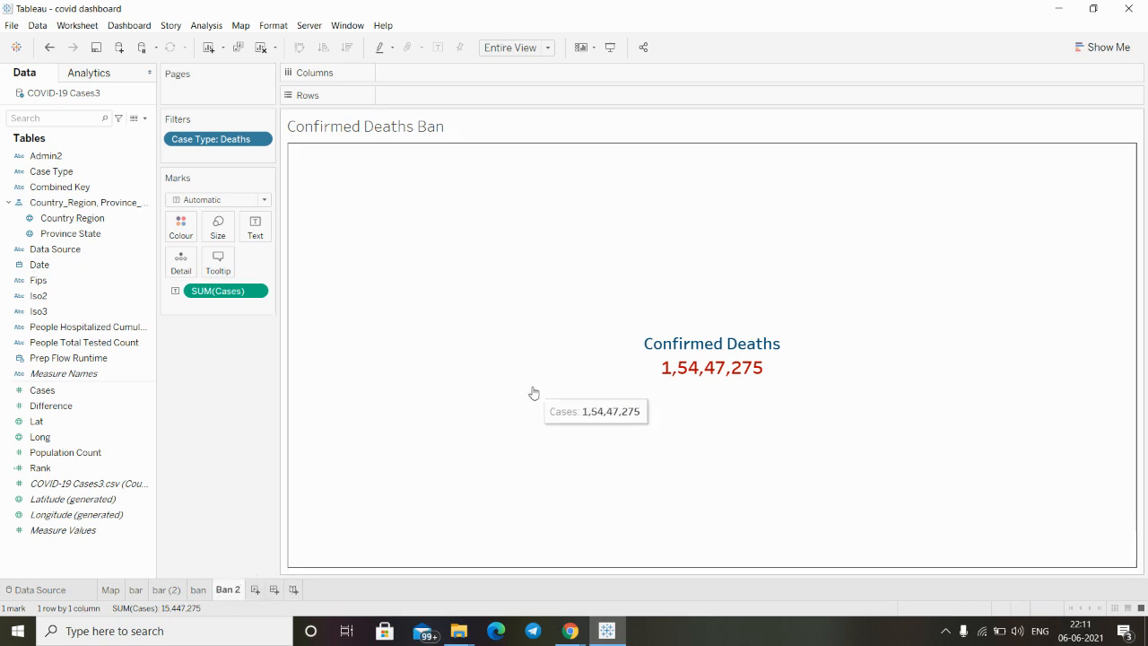